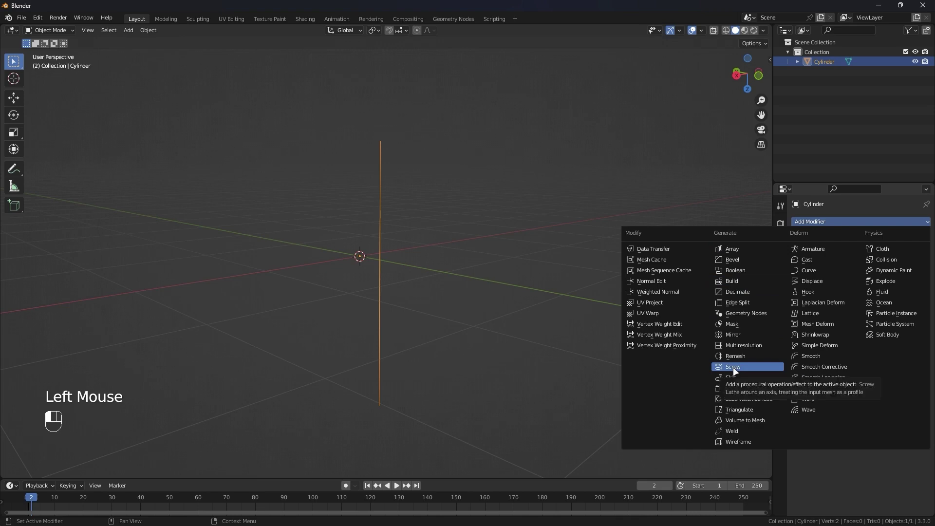
- Examine the lathed surface that the Screw modifier generates around the Z axis
{"action": "scroll", "coordinate": [415, 236], "scroll_direction": "down", "scroll_amount": 2}
{"action": "middle_click_drag", "start_coordinate": [416, 235], "coordinate": [377, 242]}
{"action": "scroll", "coordinate": [375, 229], "scroll_direction": "up", "scroll_amount": 3}
{"action": "middle_click_drag", "start_coordinate": [372, 209], "coordinate": [431, 209]}
{"action": "scroll", "coordinate": [454, 205], "scroll_direction": "up", "scroll_amount": 2}
{"action": "scroll", "coordinate": [454, 207], "scroll_direction": "down", "scroll_amount": 3}
{"action": "scroll", "coordinate": [431, 209], "scroll_direction": "up", "scroll_amount": 2}
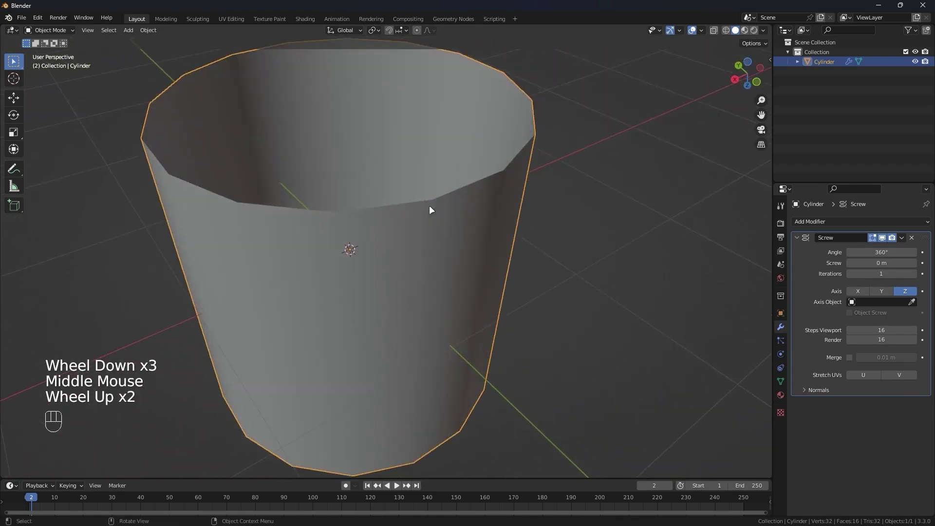
{"action": "scroll", "coordinate": [430, 207], "scroll_direction": "down", "scroll_amount": 2}
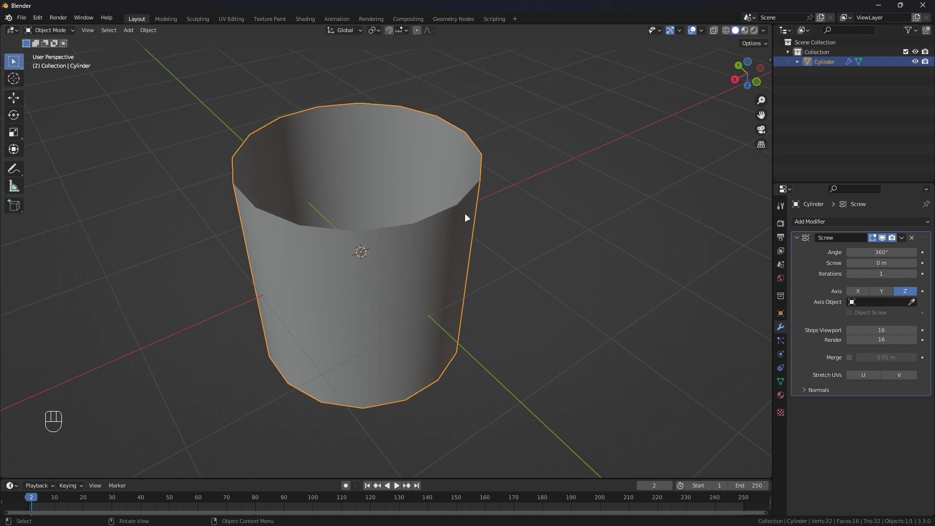
- Try screw offsets of 2 m and 0.61 m on the Screw modifier and compare the resulting shape
{"action": "left_click_drag", "start_coordinate": [867, 261], "coordinate": [845, 262]}
{"action": "scroll", "coordinate": [446, 139], "scroll_direction": "down", "scroll_amount": 3}
{"action": "middle_click_drag", "start_coordinate": [446, 139], "coordinate": [546, 184], "text": "alt"}
{"action": "scroll", "coordinate": [455, 169], "scroll_direction": "up", "scroll_amount": 2}
{"action": "mouse_move", "coordinate": [885, 263]}
{"action": "left_mouse_down"}
{"action": "mouse_move", "coordinate": [871, 263]}
{"action": "mouse_move", "coordinate": [893, 263]}
{"action": "mouse_move", "coordinate": [875, 263]}
{"action": "left_mouse_up"}
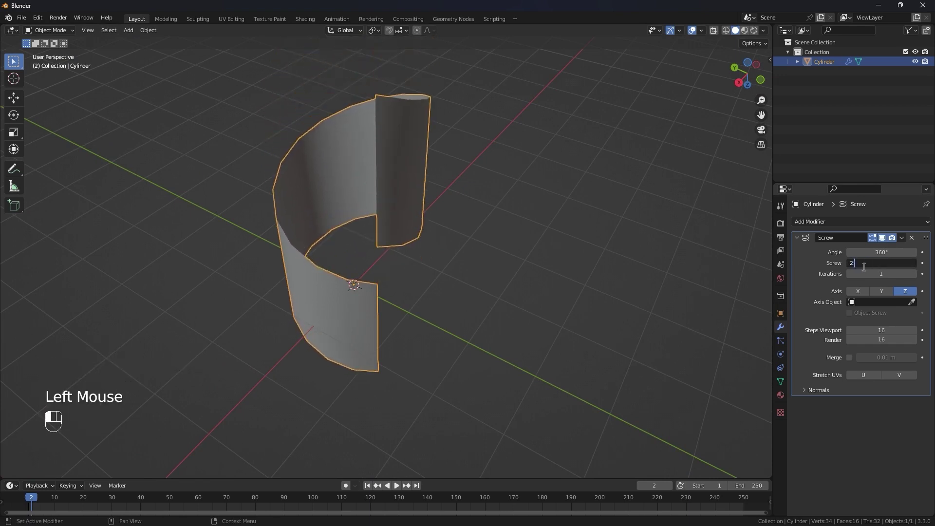
{"action": "type", "text": "2"}
{"action": "key", "text": "Return"}
{"action": "middle_click_drag", "start_coordinate": [388, 346], "coordinate": [379, 238], "text": "alt"}
{"action": "scroll", "coordinate": [389, 288], "scroll_direction": "up", "scroll_amount": 1}
{"action": "scroll", "coordinate": [416, 237], "scroll_direction": "up", "scroll_amount": 1}
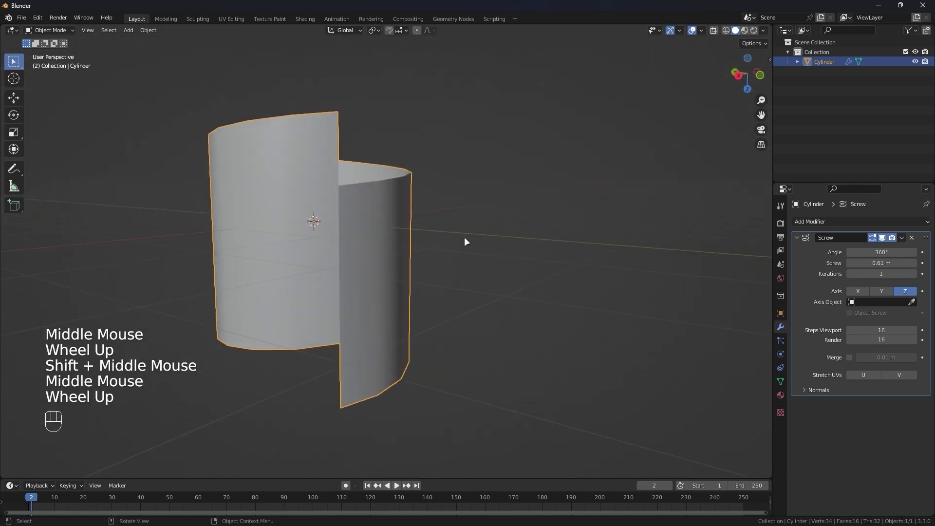
- Set the Screw modifier's screw offset to -1.99 m and inspect the single spiral turn
{"action": "left_click_drag", "start_coordinate": [860, 263], "coordinate": [835, 262]}
{"action": "middle_click_drag", "start_coordinate": [428, 229], "coordinate": [462, 229], "text": "shift"}
{"action": "scroll", "coordinate": [429, 229], "scroll_direction": "down", "scroll_amount": 2}
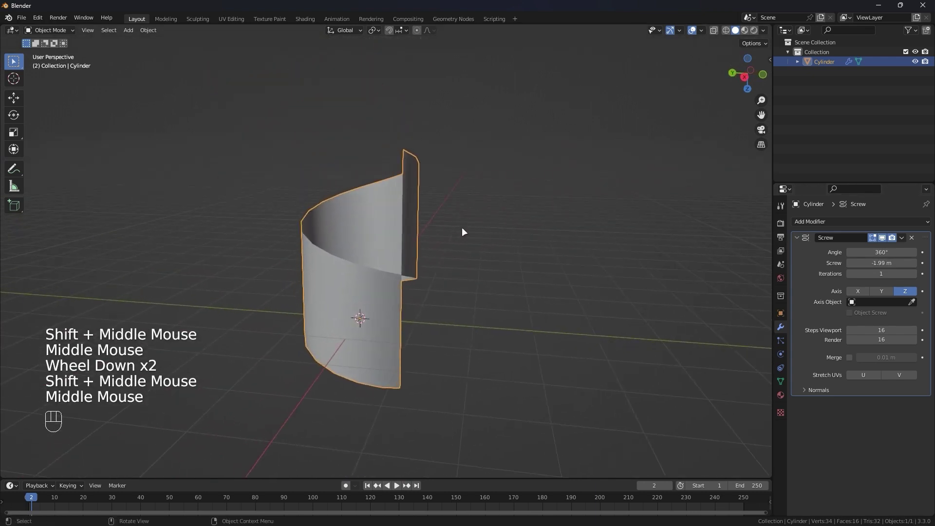
{"action": "scroll", "coordinate": [461, 227], "scroll_direction": "up", "scroll_amount": 2}
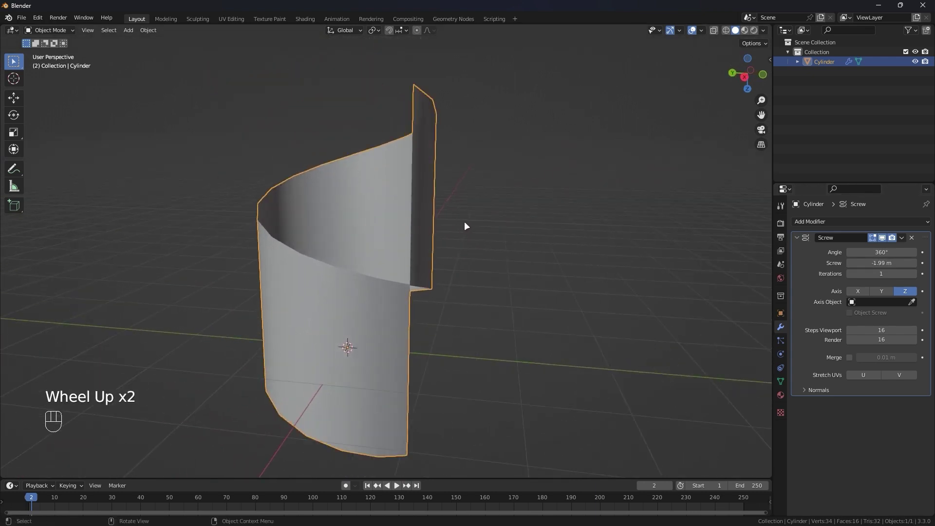
{"action": "scroll", "coordinate": [477, 228], "scroll_direction": "down", "scroll_amount": 1}
{"action": "scroll", "coordinate": [491, 234], "scroll_direction": "up", "scroll_amount": 1}
{"action": "scroll", "coordinate": [511, 241], "scroll_direction": "down", "scroll_amount": 1}
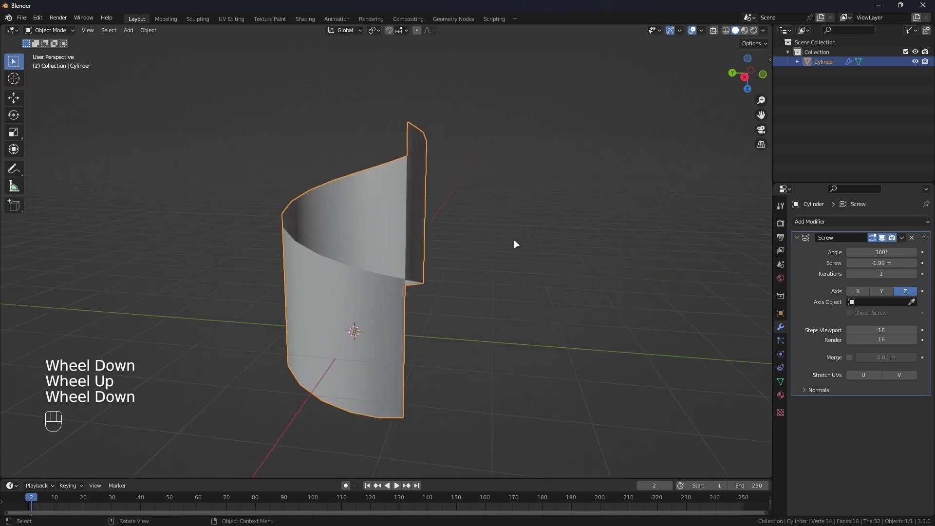
- Set the Screw modifier's iterations to 4 and its screw offset to -2.69 m
{"action": "scroll", "coordinate": [508, 238], "scroll_direction": "down", "scroll_amount": 2}
{"action": "scroll", "coordinate": [504, 235], "scroll_direction": "down", "scroll_amount": 2}
{"action": "left_click", "coordinate": [914, 274]}
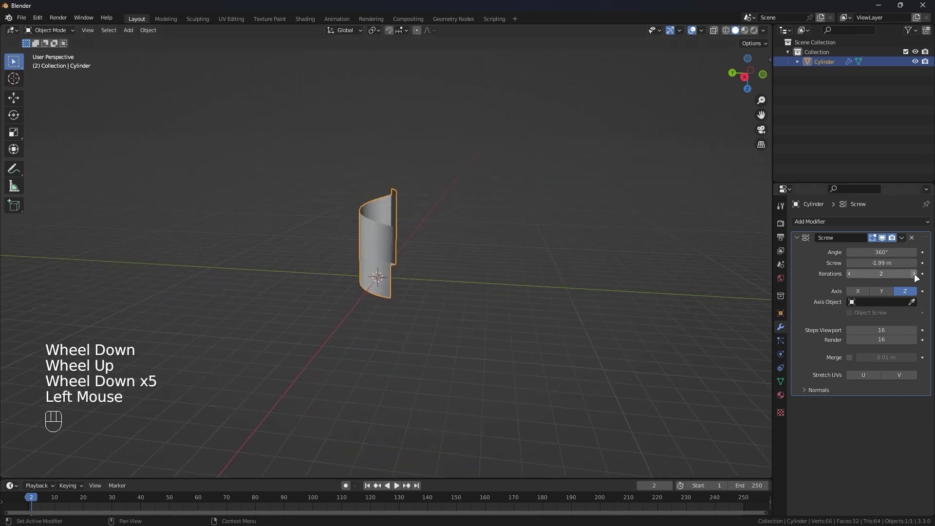
{"action": "left_click", "coordinate": [914, 274]}
{"action": "left_click", "coordinate": [914, 274]}
{"action": "scroll", "coordinate": [460, 203], "scroll_direction": "up", "scroll_amount": 2}
{"action": "middle_click_drag", "start_coordinate": [460, 203], "coordinate": [406, 194], "text": "alt"}
{"action": "scroll", "coordinate": [398, 178], "scroll_direction": "up", "scroll_amount": 2}
{"action": "scroll", "coordinate": [423, 238], "scroll_direction": "down", "scroll_amount": 1}
{"action": "middle_click_drag", "start_coordinate": [406, 195], "coordinate": [495, 218], "text": "alt"}
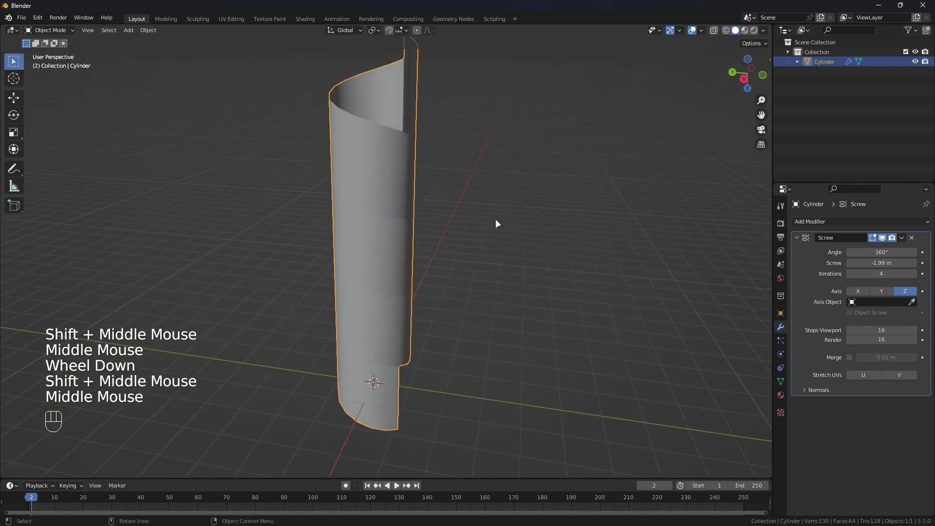
{"action": "mouse_move", "coordinate": [885, 263]}
{"action": "left_mouse_down"}
{"action": "mouse_move", "coordinate": [895, 263]}
{"action": "mouse_move", "coordinate": [852, 263]}
{"action": "mouse_move", "coordinate": [866, 262]}
{"action": "left_mouse_up"}
{"action": "middle_click_drag", "start_coordinate": [490, 241], "coordinate": [465, 229], "text": "alt"}
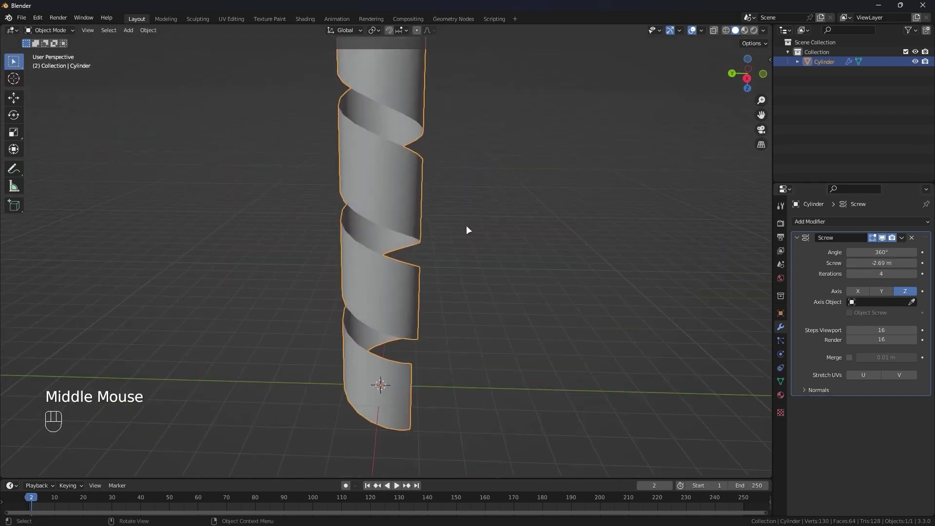
- Switch the Screw modifier's axis to Y
{"action": "left_click", "coordinate": [873, 291]}
{"action": "scroll", "coordinate": [535, 302], "scroll_direction": "down", "scroll_amount": 2}
{"action": "middle_click_drag", "start_coordinate": [448, 305], "coordinate": [389, 293], "text": "shift"}
{"action": "scroll", "coordinate": [357, 296], "scroll_direction": "up", "scroll_amount": 1}
- Switch the Screw modifier's axis to X and inspect the coil it forms
{"action": "left_click", "coordinate": [857, 291]}
{"action": "scroll", "coordinate": [674, 305], "scroll_direction": "down", "scroll_amount": 2}
{"action": "middle_click_drag", "start_coordinate": [674, 304], "coordinate": [371, 274], "text": "shift"}
{"action": "scroll", "coordinate": [413, 297], "scroll_direction": "up", "scroll_amount": 2}
{"action": "middle_click_drag", "start_coordinate": [414, 297], "coordinate": [379, 270], "text": "alt"}
{"action": "scroll", "coordinate": [359, 275], "scroll_direction": "up", "scroll_amount": 1}
{"action": "middle_click_drag", "start_coordinate": [380, 270], "coordinate": [392, 298], "text": "alt"}
{"action": "scroll", "coordinate": [399, 268], "scroll_direction": "down", "scroll_amount": 1}
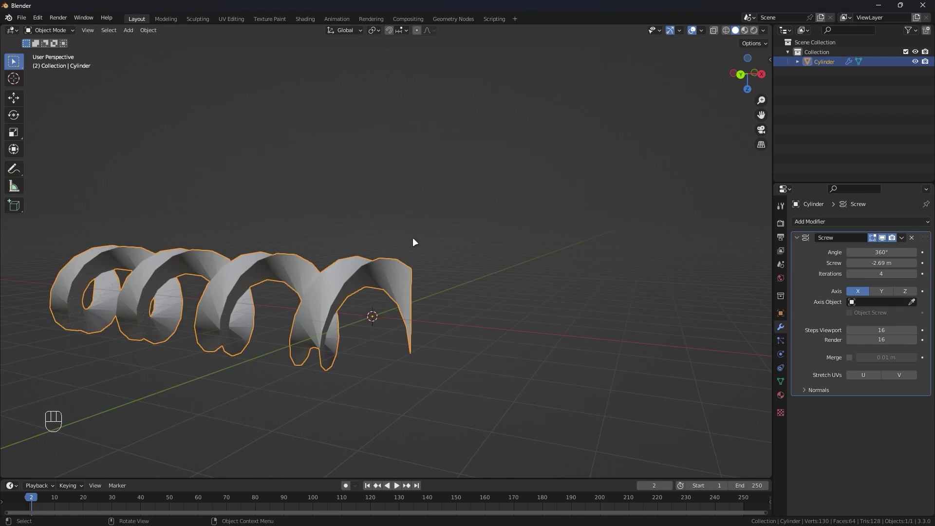
{"action": "scroll", "coordinate": [377, 253], "scroll_direction": "up", "scroll_amount": 2}
{"action": "middle_click_drag", "start_coordinate": [367, 276], "coordinate": [411, 274]}
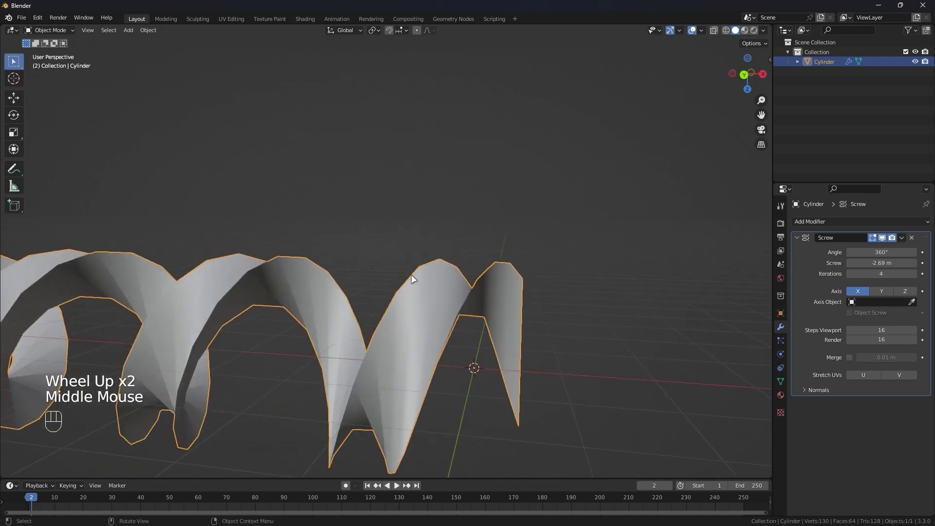
- Return the Screw modifier's axis to Z
{"action": "left_click", "coordinate": [913, 292]}
{"action": "scroll", "coordinate": [542, 214], "scroll_direction": "down", "scroll_amount": 2}
{"action": "middle_click_drag", "start_coordinate": [542, 214], "coordinate": [482, 267], "text": "shift"}
{"action": "scroll", "coordinate": [481, 263], "scroll_direction": "up", "scroll_amount": 1}
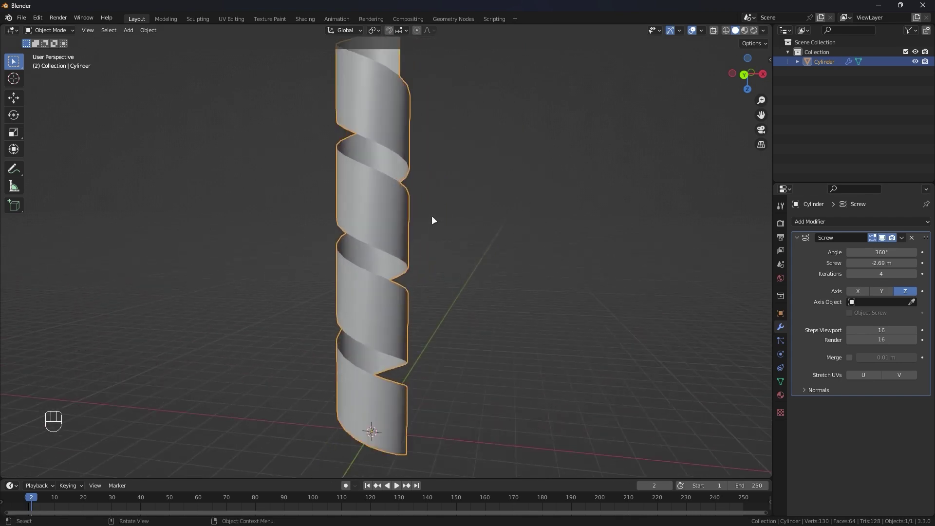
- Try 175 viewport steps on the Screw modifier, and reduce the viewport steps to 14
{"action": "mouse_move", "coordinate": [891, 329]}
{"action": "left_mouse_down"}
{"action": "mouse_move", "coordinate": [906, 330]}
{"action": "mouse_move", "coordinate": [882, 329]}
{"action": "left_mouse_up"}
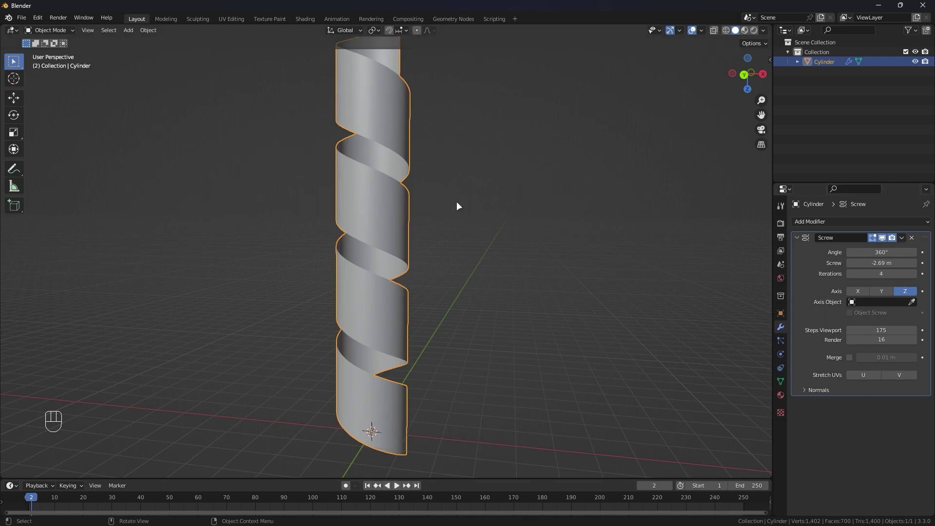
{"action": "scroll", "coordinate": [647, 337], "scroll_direction": "up", "scroll_amount": 2}
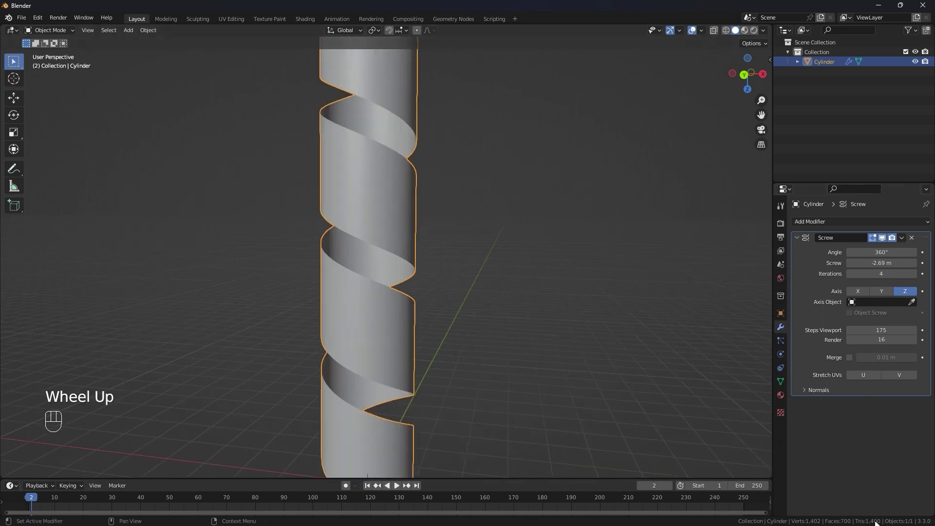
{"action": "left_click", "coordinate": [872, 330]}
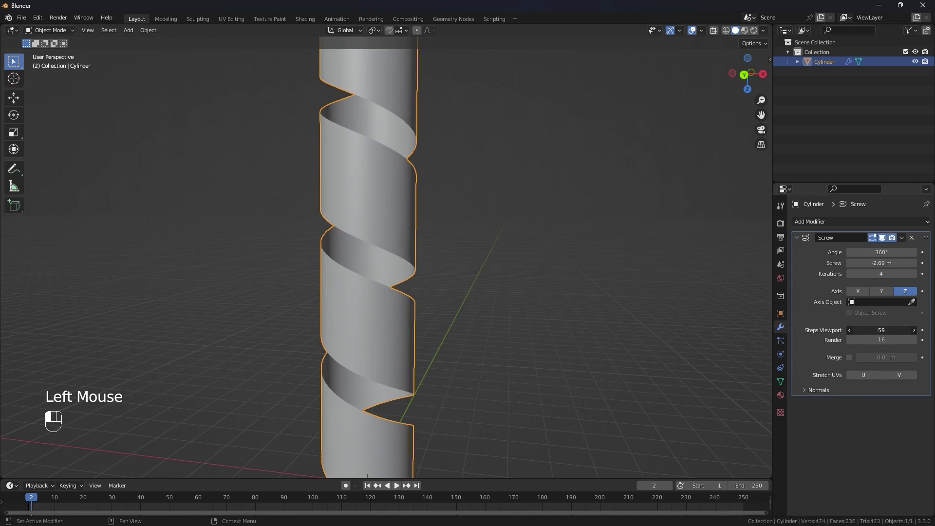
{"action": "mouse_move", "coordinate": [871, 330]}
{"action": "left_mouse_down"}
{"action": "mouse_move", "coordinate": [850, 330]}
{"action": "mouse_move", "coordinate": [881, 330]}
{"action": "left_mouse_up"}
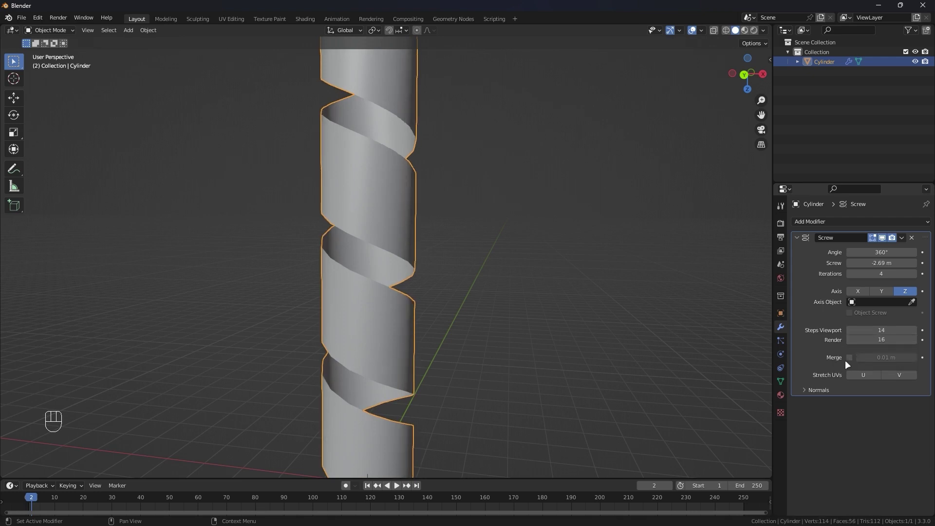
- Enable Merge on the Screw modifier and try a merge distance of 1 m, cancelling that distance change
{"action": "left_click", "coordinate": [848, 358]}
{"action": "scroll", "coordinate": [485, 289], "scroll_direction": "up", "scroll_amount": 2}
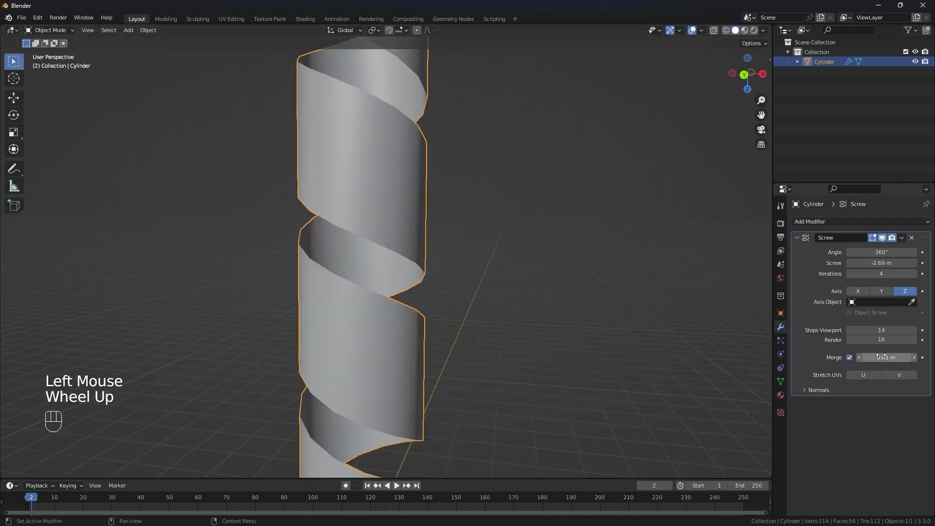
{"action": "left_click_drag", "start_coordinate": [880, 353], "coordinate": [883, 353]}
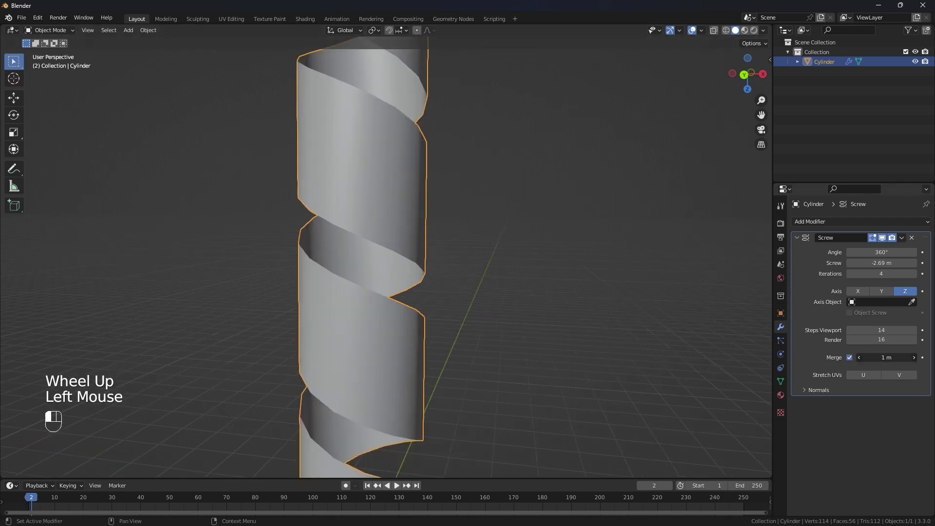
{"action": "right_click_drag", "start_coordinate": [885, 357], "coordinate": [871, 385]}
- Insert a keyframe on the merge distance and delete that keyframe from the timeline
{"action": "left_click", "coordinate": [922, 357]}
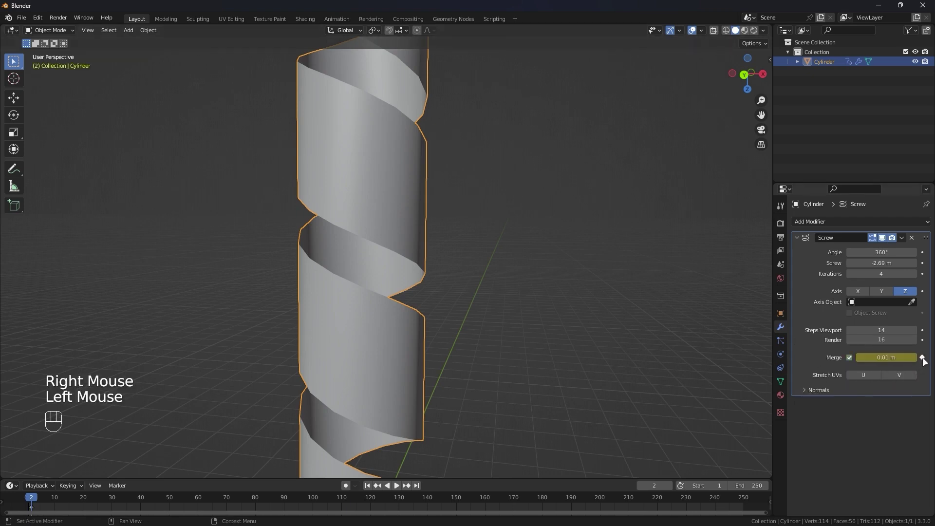
{"action": "key", "text": "x"}
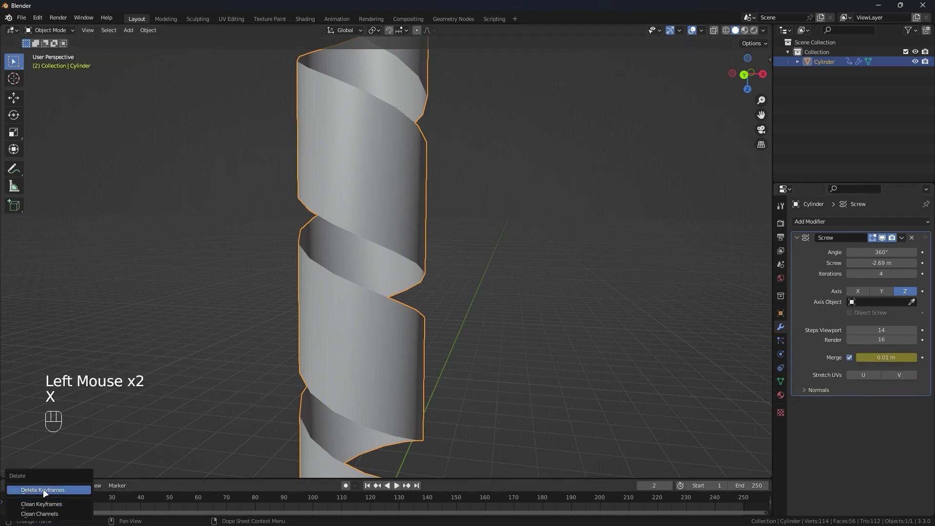
{"action": "left_click", "coordinate": [44, 490]}
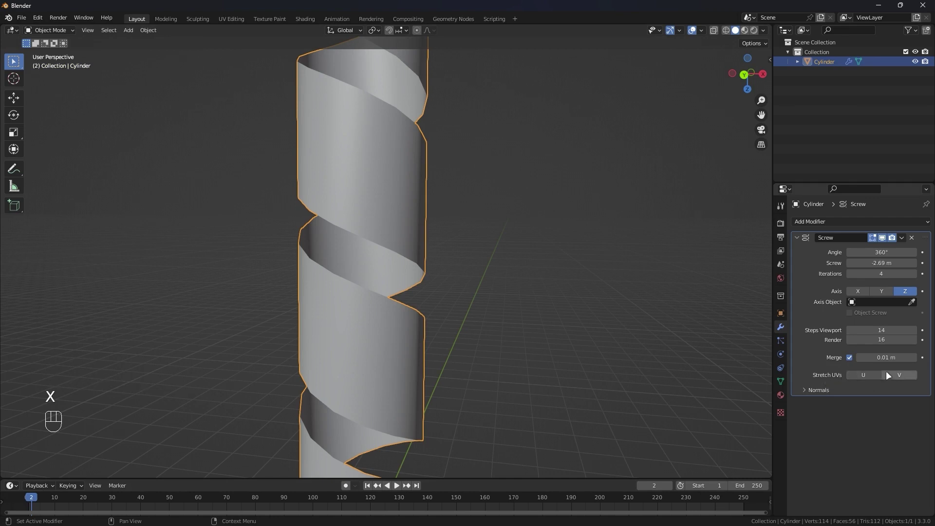
- Expand the Screw modifier's Normals options and show the Face Orientation overlay to examine the helix's face directions
{"action": "left_click", "coordinate": [819, 390]}
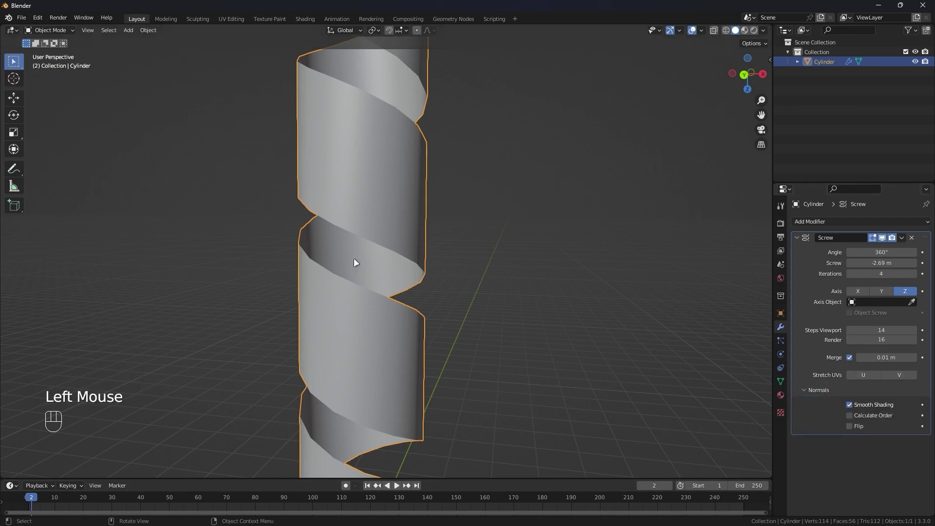
{"action": "scroll", "coordinate": [363, 145], "scroll_direction": "down", "scroll_amount": 2}
{"action": "middle_click_drag", "start_coordinate": [365, 147], "coordinate": [385, 185], "text": "shift"}
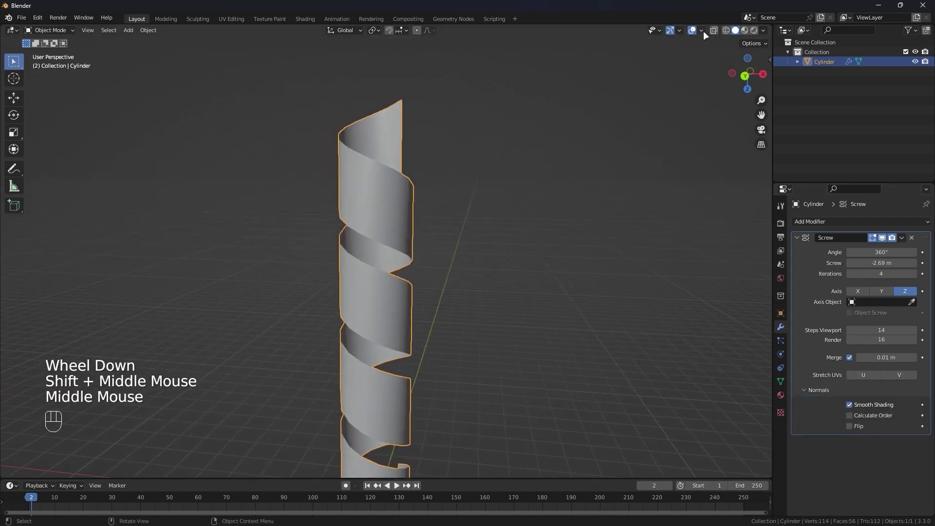
{"action": "left_click", "coordinate": [702, 31]}
{"action": "left_click", "coordinate": [641, 206]}
{"action": "scroll", "coordinate": [404, 248], "scroll_direction": "up", "scroll_amount": 2}
{"action": "middle_click_drag", "start_coordinate": [404, 248], "coordinate": [390, 210]}
{"action": "scroll", "coordinate": [465, 170], "scroll_direction": "up", "scroll_amount": 2}
{"action": "scroll", "coordinate": [450, 215], "scroll_direction": "up", "scroll_amount": 2}
{"action": "middle_click_drag", "start_coordinate": [389, 209], "coordinate": [557, 177], "text": "alt"}
{"action": "scroll", "coordinate": [479, 185], "scroll_direction": "down", "scroll_amount": 2}
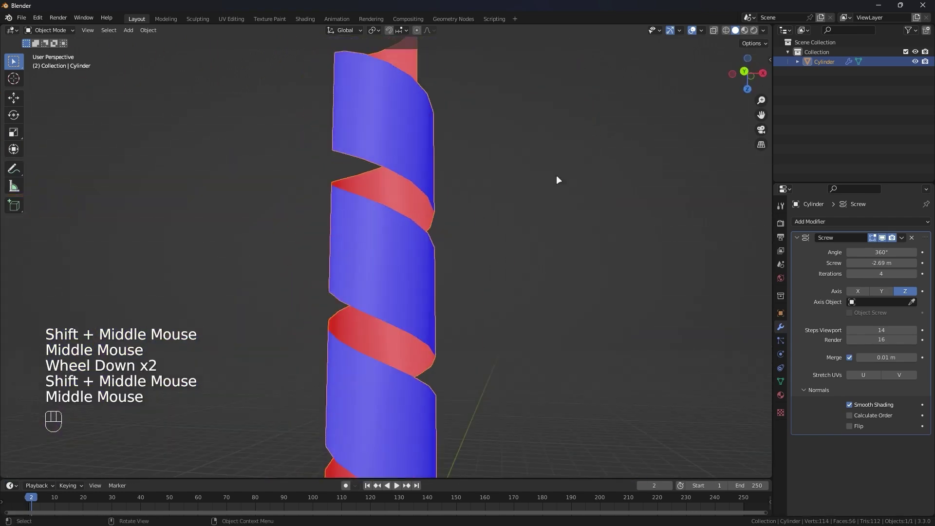
- Disable Smooth Shading in the Screw modifier's normals and turn off the Face Orientation overlay
{"action": "left_click", "coordinate": [700, 30]}
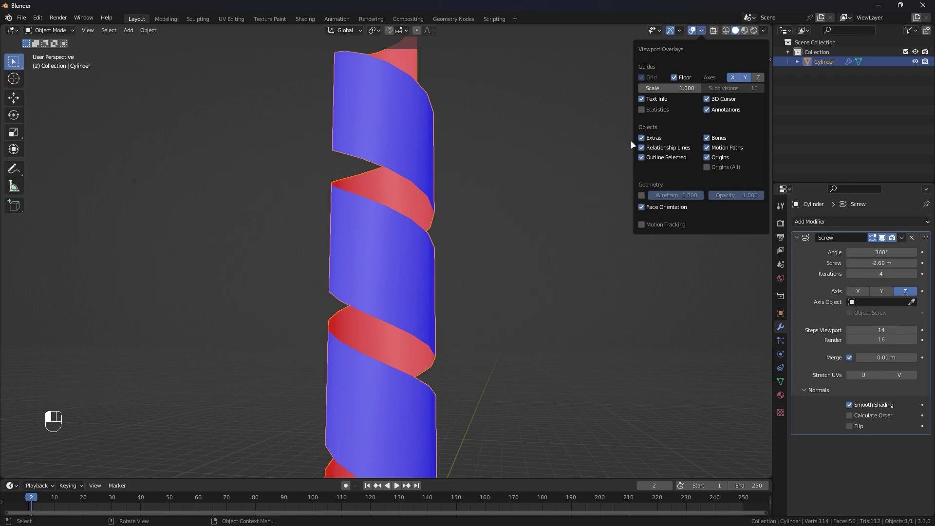
{"action": "left_click", "coordinate": [701, 31]}
{"action": "middle_click_drag", "start_coordinate": [439, 232], "coordinate": [422, 220], "text": "shift"}
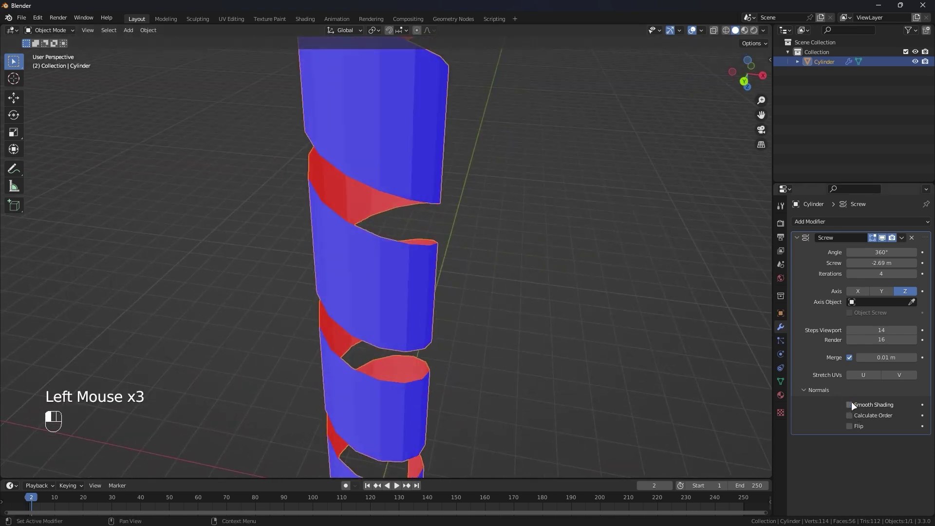
{"action": "middle_click_drag", "start_coordinate": [532, 236], "coordinate": [439, 211], "text": "shift"}
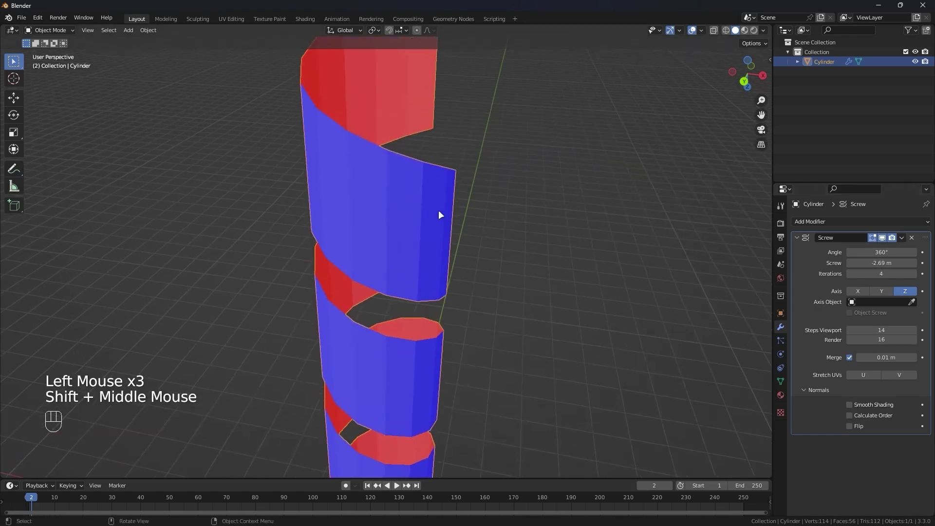
{"action": "left_click", "coordinate": [701, 30]}
{"action": "left_click", "coordinate": [652, 201]}
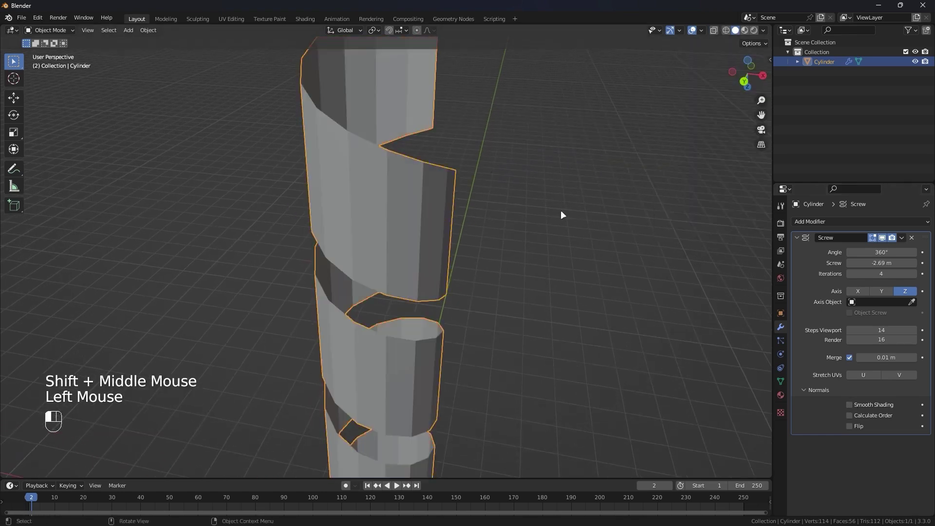
- Apply Shade Smooth to the helix object and inspect its faceted surface
{"action": "scroll", "coordinate": [454, 204], "scroll_direction": "up", "scroll_amount": 2}
{"action": "middle_click_drag", "start_coordinate": [454, 204], "coordinate": [457, 263]}
{"action": "scroll", "coordinate": [463, 176], "scroll_direction": "down", "scroll_amount": 1}
{"action": "right_click", "coordinate": [453, 179]}
{"action": "left_click", "coordinate": [439, 143]}
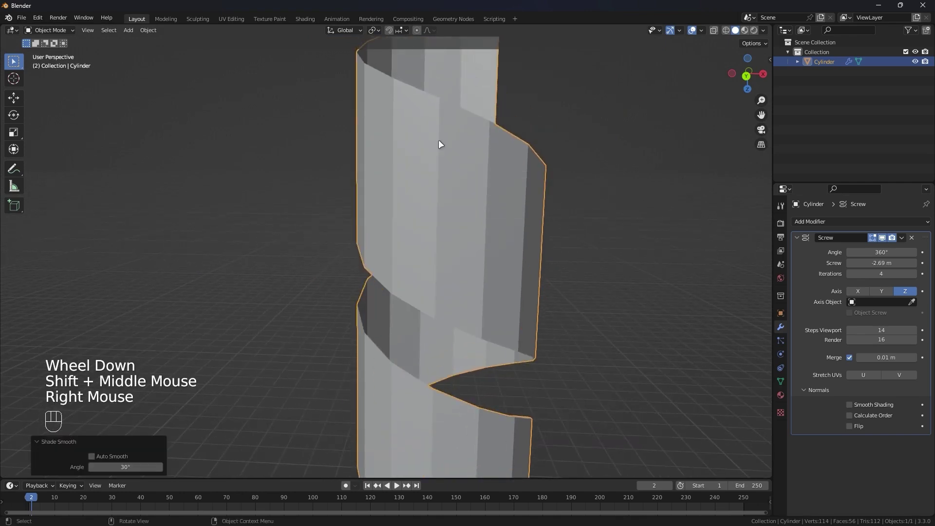
{"action": "scroll", "coordinate": [439, 144], "scroll_direction": "down", "scroll_amount": 2}
{"action": "middle_click_drag", "start_coordinate": [439, 313], "coordinate": [441, 233], "text": "shift"}
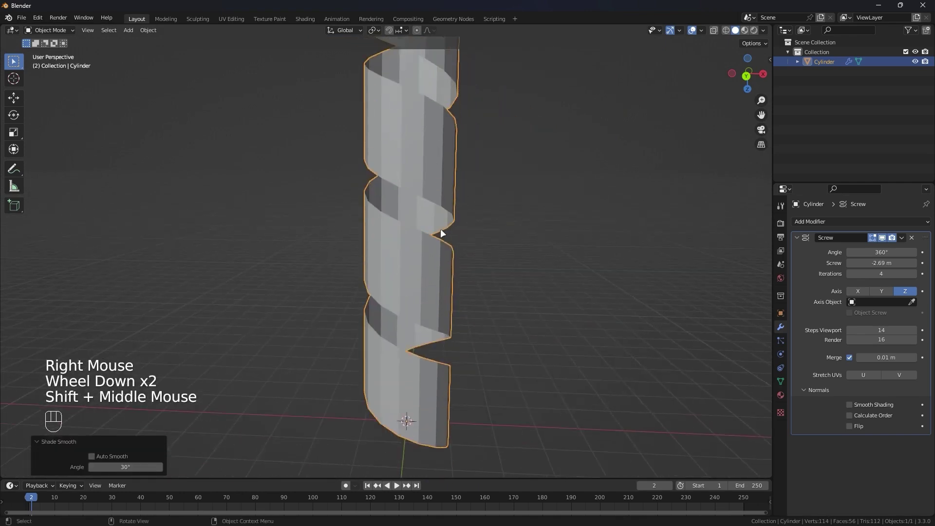
- Enable Smooth Shading in the Screw modifier's normals and check the helix up close
{"action": "left_click", "coordinate": [849, 405]}
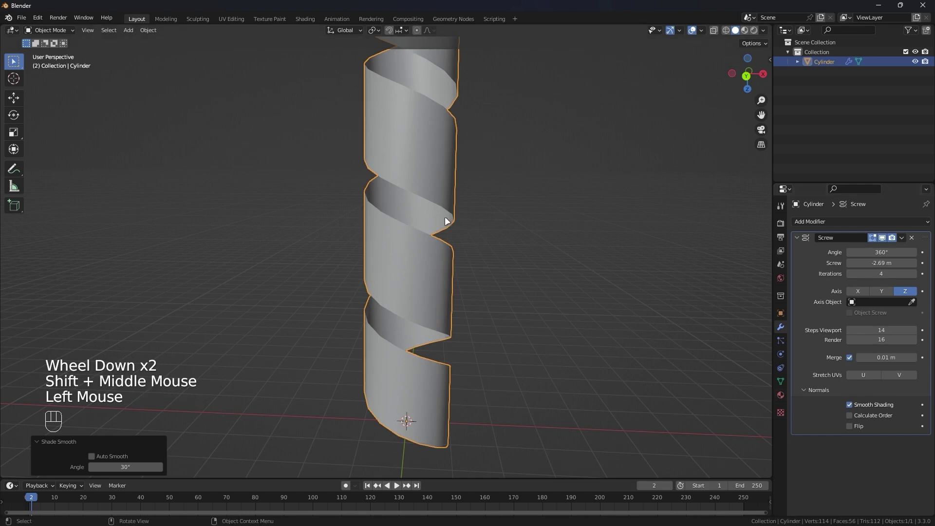
{"action": "scroll", "coordinate": [446, 214], "scroll_direction": "up", "scroll_amount": 2}
{"action": "mouse_move", "coordinate": [453, 228]}
{"action": "middle_mouse_down", "text": "shift"}
{"action": "mouse_move", "coordinate": [457, 238]}
{"action": "mouse_move", "coordinate": [422, 207]}
{"action": "mouse_move", "coordinate": [440, 229]}
{"action": "middle_mouse_up", "text": "shift"}
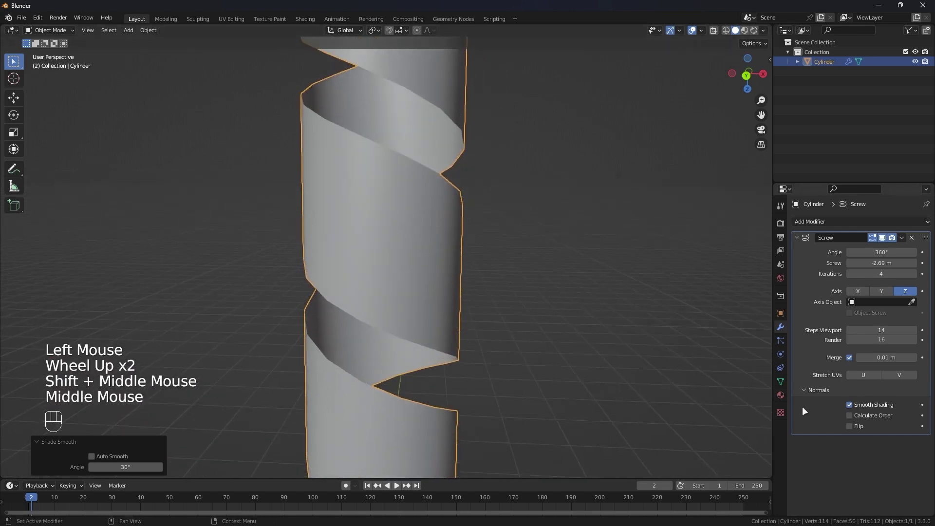
- Enable Flip in the Screw modifier's normals and show the Face Orientation overlay to check the helix's face directions
{"action": "left_click", "coordinate": [851, 416]}
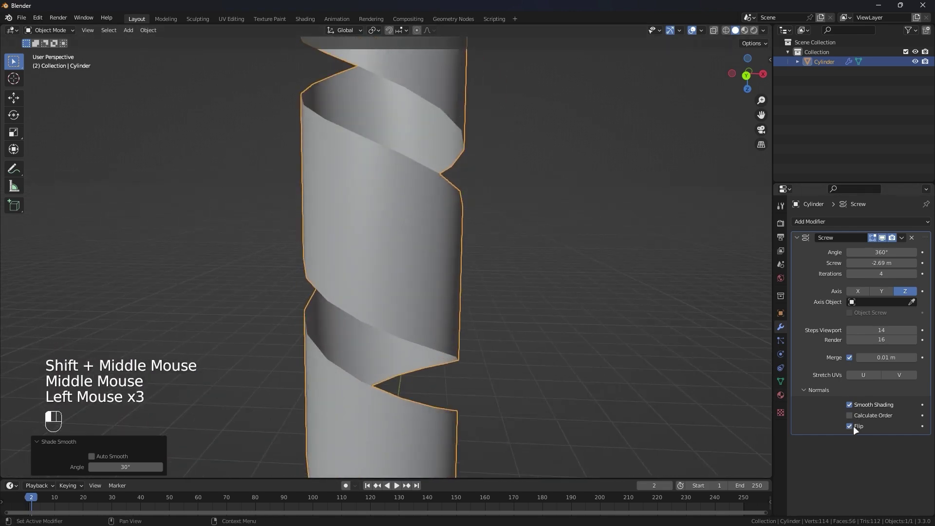
{"action": "left_click", "coordinate": [703, 30]}
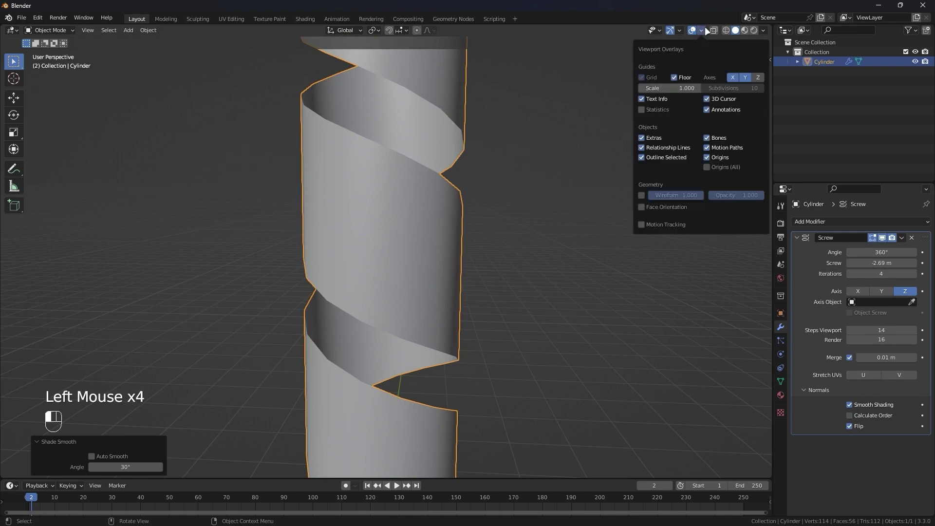
{"action": "left_click", "coordinate": [666, 203]}
{"action": "scroll", "coordinate": [428, 153], "scroll_direction": "down", "scroll_amount": 1}
{"action": "middle_click_drag", "start_coordinate": [430, 156], "coordinate": [440, 192], "text": "alt"}
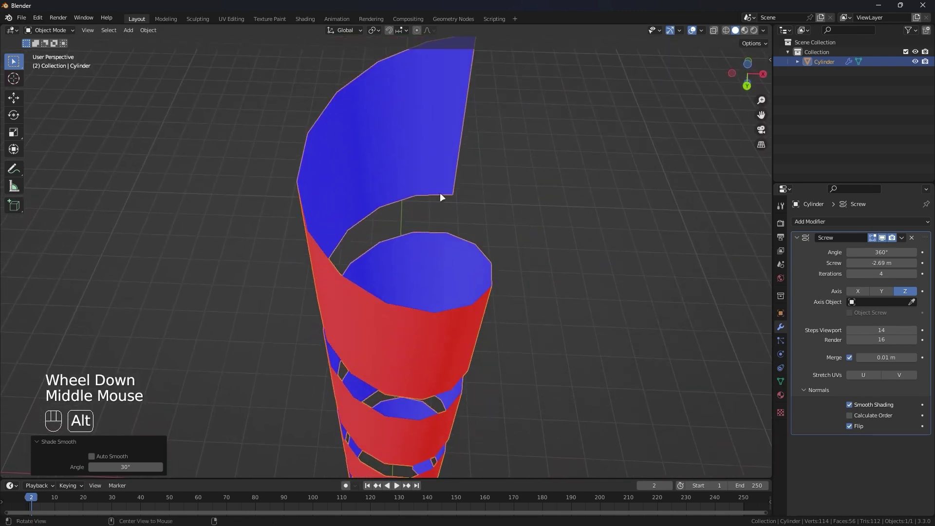
- Turn off the Face Orientation overlay and delete the helix object
{"action": "left_click", "coordinate": [699, 30]}
{"action": "left_click", "coordinate": [654, 188]}
{"action": "scroll", "coordinate": [583, 223], "scroll_direction": "down", "scroll_amount": 2}
{"action": "middle_click_drag", "start_coordinate": [583, 224], "coordinate": [536, 195], "text": "shift"}
{"action": "middle_click_drag", "start_coordinate": [535, 195], "coordinate": [484, 194]}
{"action": "scroll", "coordinate": [490, 165], "scroll_direction": "up", "scroll_amount": 2}
{"action": "key", "text": "x"}
{"action": "left_click", "coordinate": [485, 187]}
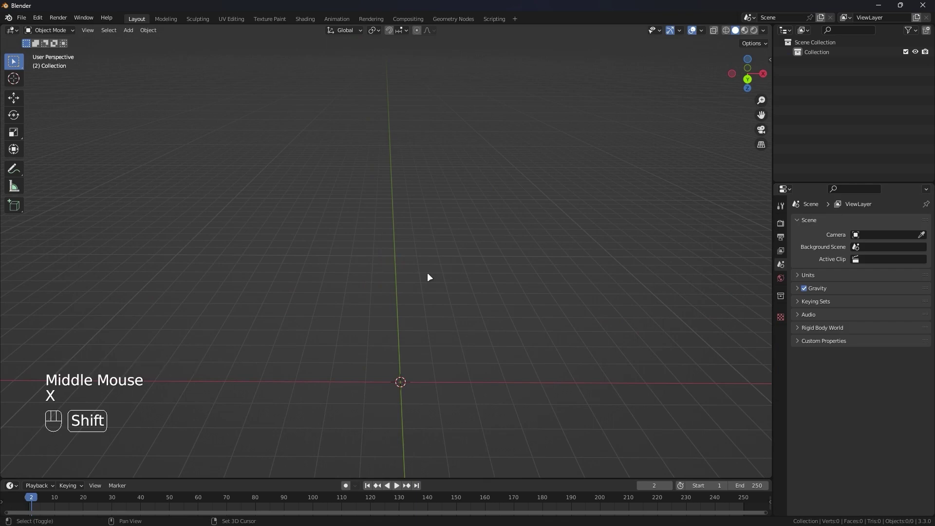
- Add a cube mesh at the world origin and give it a Screw modifier
{"action": "key", "text": "shift+a"}
{"action": "mouse_move", "coordinate": [422, 273]}
{"action": "left_click", "coordinate": [476, 280]}
{"action": "scroll", "coordinate": [463, 309], "scroll_direction": "up", "scroll_amount": 1}
{"action": "middle_click_drag", "start_coordinate": [440, 271], "coordinate": [440, 245], "text": "shift"}
{"action": "left_click", "coordinate": [825, 221]}
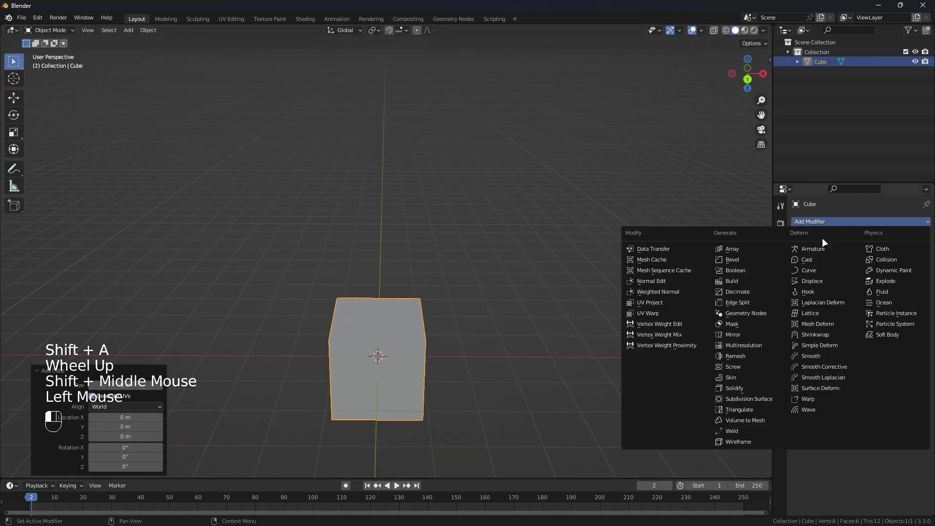
{"action": "left_click", "coordinate": [746, 366]}
- Set the cube's Screw offset to -13 m and its viewport steps to 81
{"action": "scroll", "coordinate": [467, 333], "scroll_direction": "up", "scroll_amount": 2}
{"action": "middle_click_drag", "start_coordinate": [467, 333], "coordinate": [477, 273], "text": "shift"}
{"action": "left_click_drag", "start_coordinate": [847, 263], "coordinate": [789, 263]}
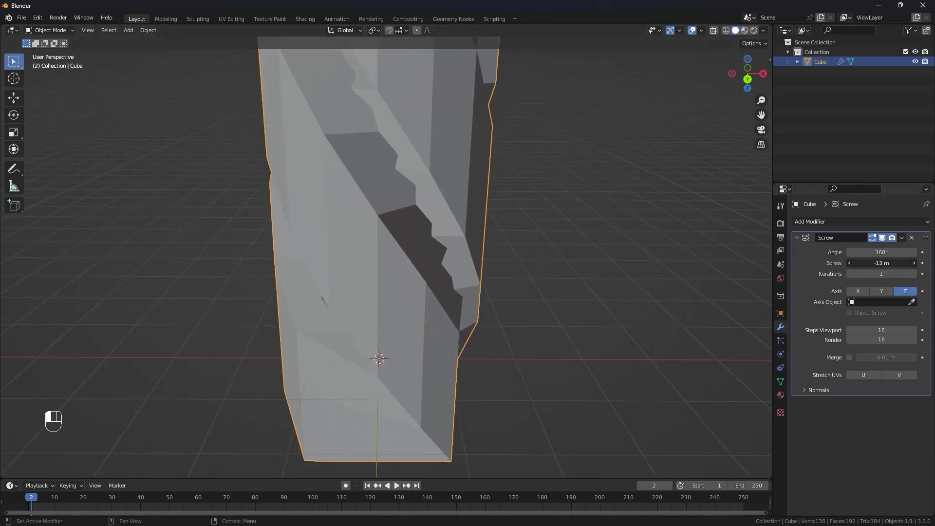
{"action": "left_click_drag", "start_coordinate": [873, 333], "coordinate": [906, 334]}
{"action": "scroll", "coordinate": [506, 226], "scroll_direction": "down", "scroll_amount": 2}
{"action": "middle_click_drag", "start_coordinate": [506, 226], "coordinate": [495, 277], "text": "shift"}
{"action": "scroll", "coordinate": [537, 245], "scroll_direction": "down", "scroll_amount": 1}
- Enter Edit Mode on the cube and bring its original mesh at the base of the screw shape into view
{"action": "key", "text": "Tab"}
{"action": "scroll", "coordinate": [564, 271], "scroll_direction": "up", "scroll_amount": 1}
{"action": "middle_click_drag", "start_coordinate": [563, 271], "coordinate": [550, 197], "text": "shift"}
{"action": "scroll", "coordinate": [544, 216], "scroll_direction": "up", "scroll_amount": 2}
{"action": "middle_click_drag", "start_coordinate": [550, 197], "coordinate": [557, 177]}
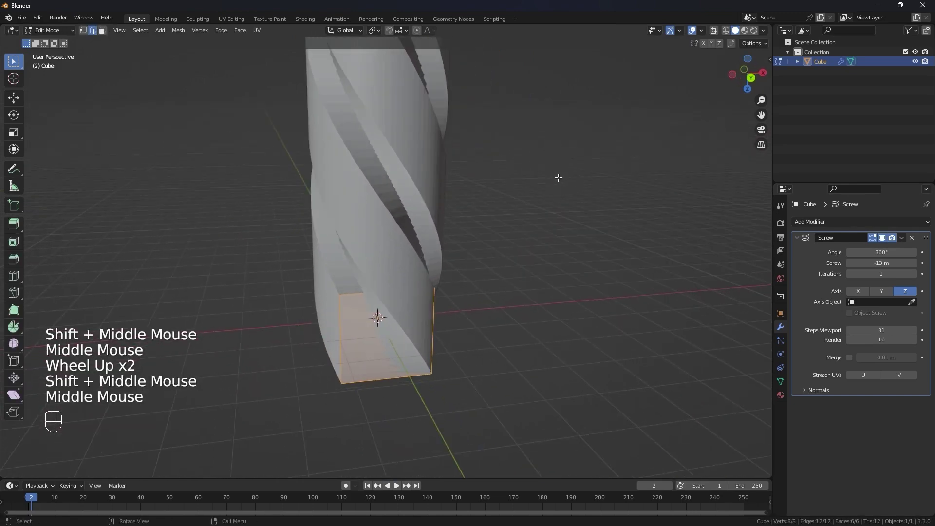
{"action": "key", "text": "g"}
{"action": "key", "text": "y"}
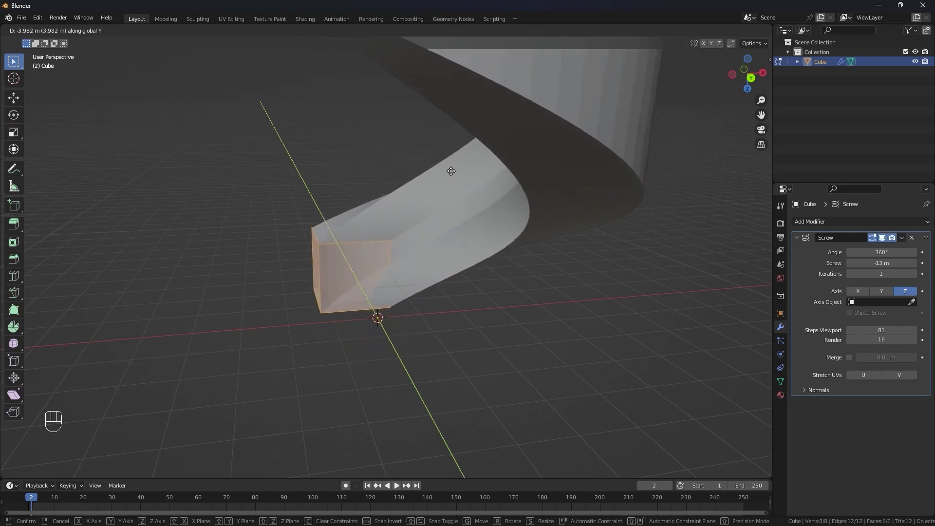
{"action": "right_click", "coordinate": [501, 168]}
- Move the whole cube mesh about -2.12 m along the X axis, away from its origin
{"action": "key", "text": "g"}
{"action": "key", "text": "x"}
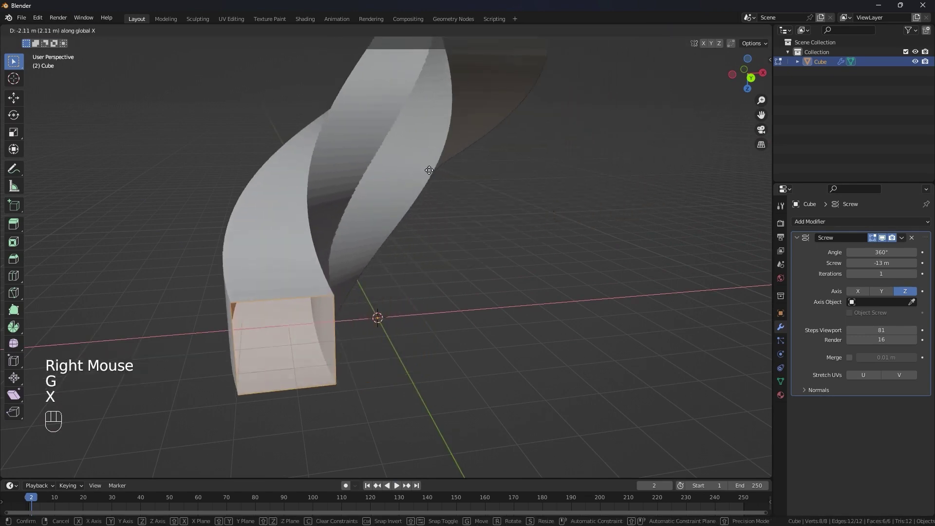
{"action": "left_click", "coordinate": [418, 170]}
- Set the Screw modifier to 3 iterations and its screw offset to -3.5 m
{"action": "scroll", "coordinate": [418, 170], "scroll_direction": "down", "scroll_amount": 4}
{"action": "middle_click_drag", "start_coordinate": [418, 185], "coordinate": [399, 227], "text": "shift"}
{"action": "left_click", "coordinate": [914, 274]}
{"action": "left_click", "coordinate": [914, 273]}
{"action": "left_click_drag", "start_coordinate": [857, 263], "coordinate": [930, 263]}
- In face select mode, delete the cube's end face that closes off the start of the spiral
{"action": "scroll", "coordinate": [400, 338], "scroll_direction": "up", "scroll_amount": 2}
{"action": "middle_click_drag", "start_coordinate": [400, 338], "coordinate": [475, 332], "text": "alt"}
{"action": "scroll", "coordinate": [478, 334], "scroll_direction": "up", "scroll_amount": 2}
{"action": "middle_click_drag", "start_coordinate": [475, 331], "coordinate": [462, 244], "text": "alt"}
{"action": "scroll", "coordinate": [468, 322], "scroll_direction": "up", "scroll_amount": 2}
{"action": "scroll", "coordinate": [470, 292], "scroll_direction": "down", "scroll_amount": 1}
{"action": "scroll", "coordinate": [459, 211], "scroll_direction": "up", "scroll_amount": 1}
{"action": "middle_click_drag", "start_coordinate": [462, 244], "coordinate": [384, 281], "text": "alt"}
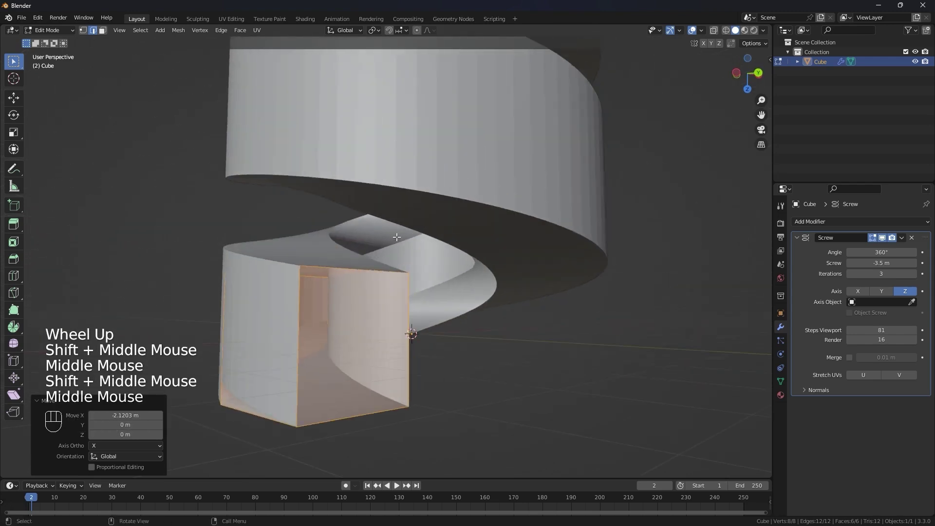
{"action": "key", "text": "Tab"}
{"action": "key", "text": "Tab"}
{"action": "key", "text": "3"}
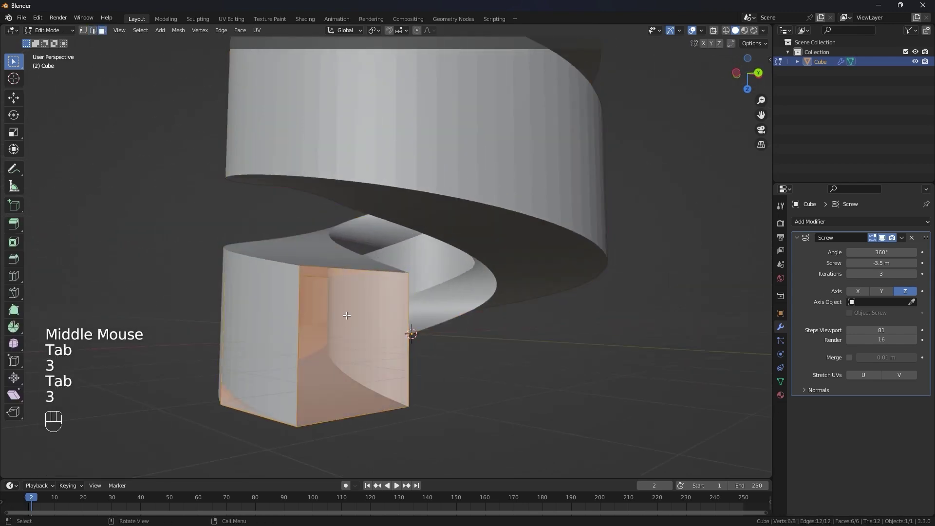
{"action": "left_click", "coordinate": [347, 317]}
{"action": "key", "text": "x"}
{"action": "left_click", "coordinate": [313, 335]}
- Delete the cube's bottom face, seen from beneath the spiral
{"action": "scroll", "coordinate": [313, 335], "scroll_direction": "down", "scroll_amount": 2}
{"action": "middle_click_drag", "start_coordinate": [313, 335], "coordinate": [417, 288], "text": "shift"}
{"action": "scroll", "coordinate": [424, 320], "scroll_direction": "up", "scroll_amount": 2}
{"action": "middle_click_drag", "start_coordinate": [418, 287], "coordinate": [411, 257]}
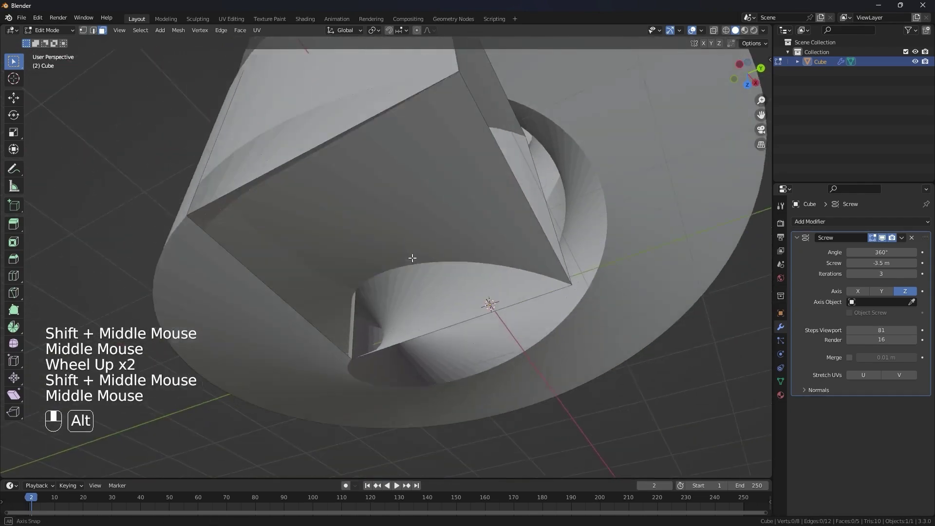
{"action": "left_click", "coordinate": [411, 223]}
{"action": "scroll", "coordinate": [411, 223], "scroll_direction": "down", "scroll_amount": 1}
{"action": "key", "text": "x"}
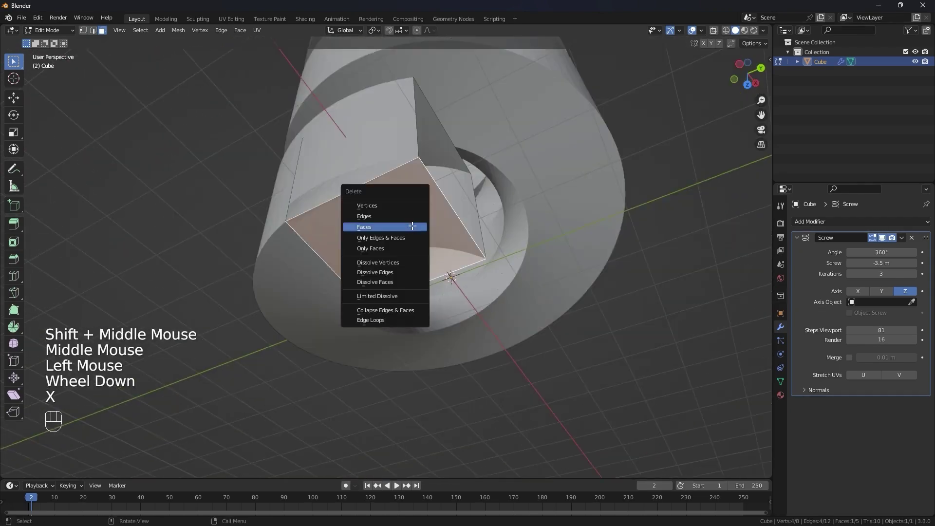
{"action": "left_click", "coordinate": [414, 226]}
- Return to Object Mode and examine the cube's spiral from a distance and up close
{"action": "scroll", "coordinate": [413, 226], "scroll_direction": "down", "scroll_amount": 2}
{"action": "mouse_move", "coordinate": [413, 227]}
{"action": "middle_mouse_down", "text": "alt"}
{"action": "mouse_move", "coordinate": [425, 286]}
{"action": "mouse_move", "coordinate": [418, 273]}
{"action": "mouse_move", "coordinate": [506, 326]}
{"action": "mouse_move", "coordinate": [432, 286]}
{"action": "mouse_move", "coordinate": [462, 307]}
{"action": "mouse_move", "coordinate": [421, 213]}
{"action": "middle_mouse_up", "text": "alt"}
{"action": "scroll", "coordinate": [425, 286], "scroll_direction": "up", "scroll_amount": 2}
{"action": "scroll", "coordinate": [425, 286], "scroll_direction": "up", "scroll_amount": 1}
{"action": "scroll", "coordinate": [507, 326], "scroll_direction": "up", "scroll_amount": 1}
{"action": "scroll", "coordinate": [422, 213], "scroll_direction": "down", "scroll_amount": 2}
{"action": "middle_click_drag", "start_coordinate": [421, 214], "coordinate": [426, 257]}
{"action": "scroll", "coordinate": [427, 258], "scroll_direction": "up", "scroll_amount": 1}
{"action": "key", "text": "Tab"}
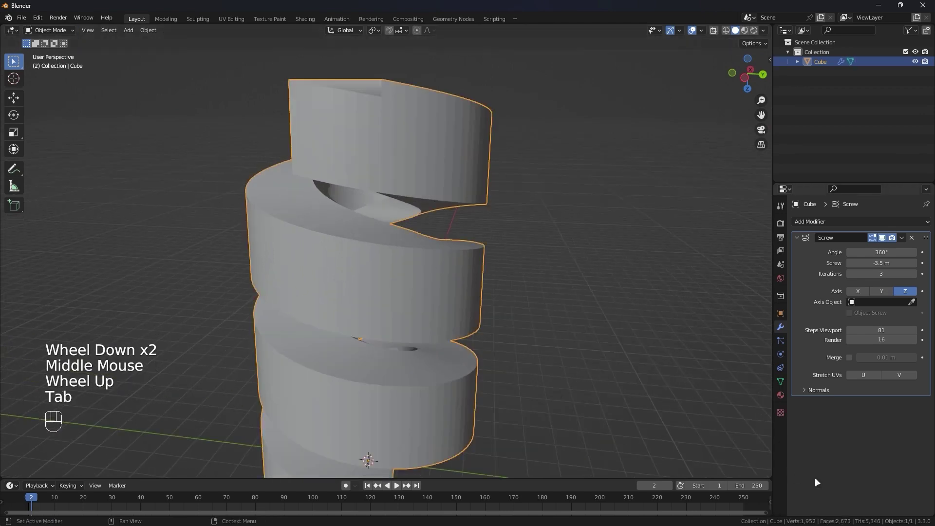
{"action": "scroll", "coordinate": [411, 257], "scroll_direction": "down", "scroll_amount": 1}
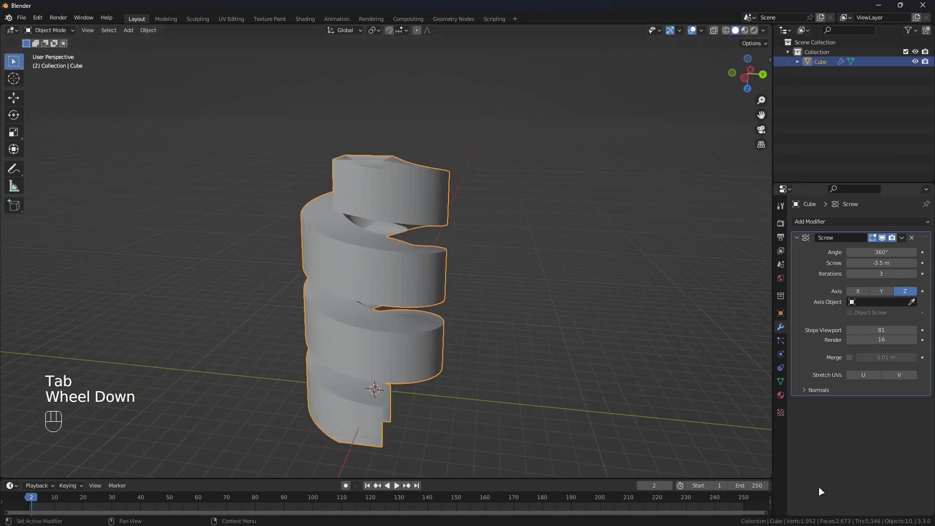
{"action": "scroll", "coordinate": [420, 290], "scroll_direction": "up", "scroll_amount": 1}
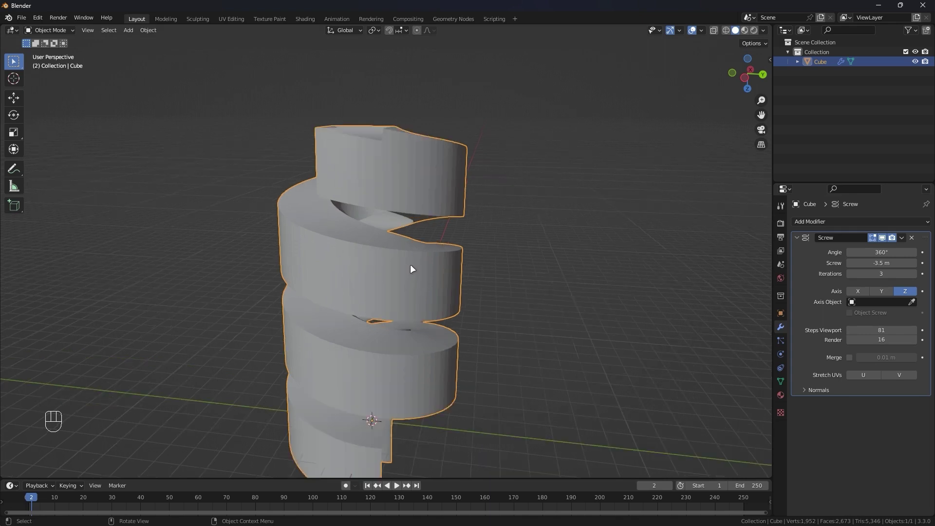
{"action": "scroll", "coordinate": [410, 264], "scroll_direction": "up", "scroll_amount": 1}
{"action": "middle_click_drag", "start_coordinate": [410, 252], "coordinate": [446, 203], "text": "alt"}
{"action": "scroll", "coordinate": [459, 291], "scroll_direction": "up", "scroll_amount": 1}
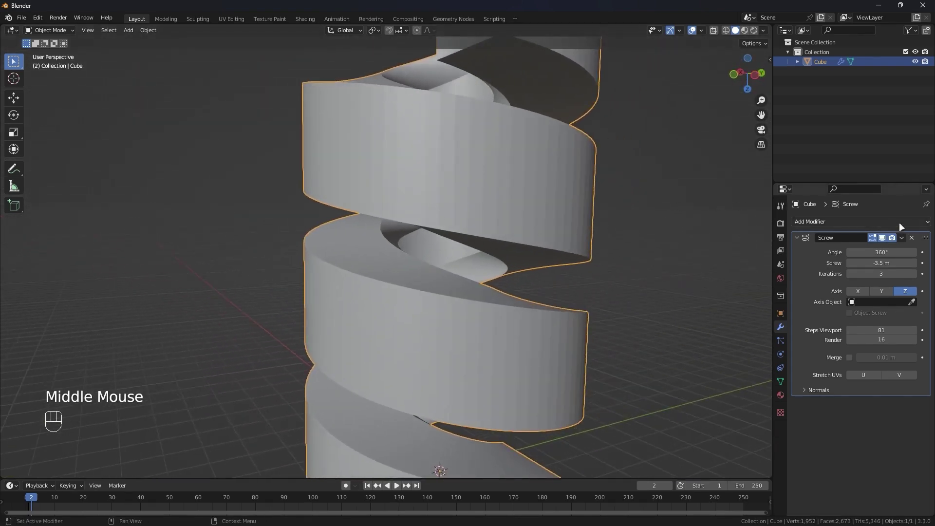
- Remove the Screw modifier from the cube and add a Solidify modifier to it
{"action": "left_click", "coordinate": [911, 237]}
{"action": "scroll", "coordinate": [822, 234], "scroll_direction": "down", "scroll_amount": 1}
{"action": "left_click", "coordinate": [833, 222]}
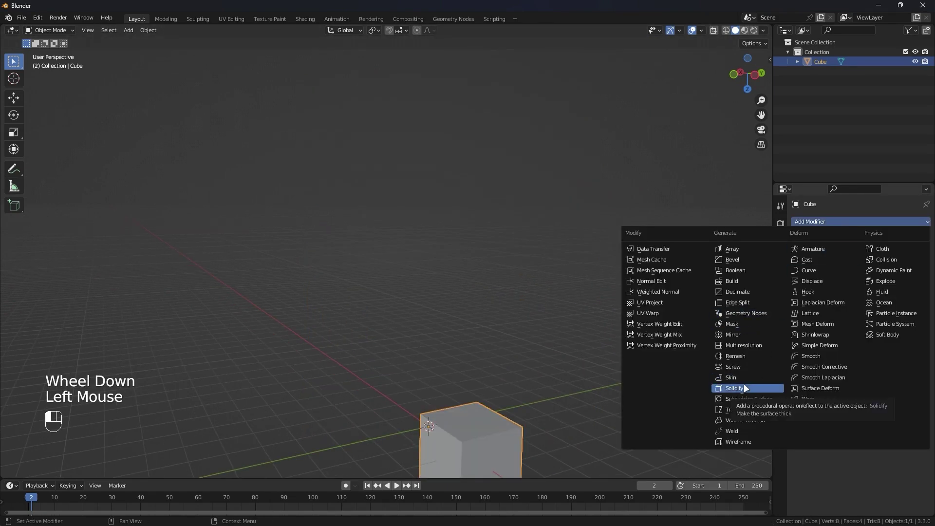
{"action": "scroll", "coordinate": [461, 411], "scroll_direction": "down", "scroll_amount": 2}
{"action": "scroll", "coordinate": [425, 344], "scroll_direction": "up", "scroll_amount": 2}
{"action": "middle_click_drag", "start_coordinate": [461, 410], "coordinate": [429, 309], "text": "shift"}
{"action": "scroll", "coordinate": [429, 309], "scroll_direction": "up", "scroll_amount": 1}
{"action": "scroll", "coordinate": [402, 322], "scroll_direction": "up", "scroll_amount": 1}
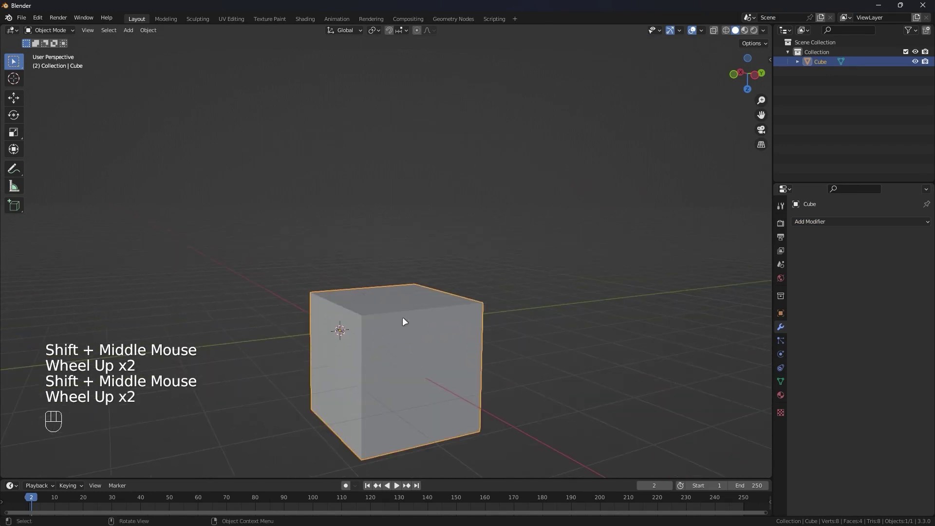
{"action": "left_click", "coordinate": [808, 222]}
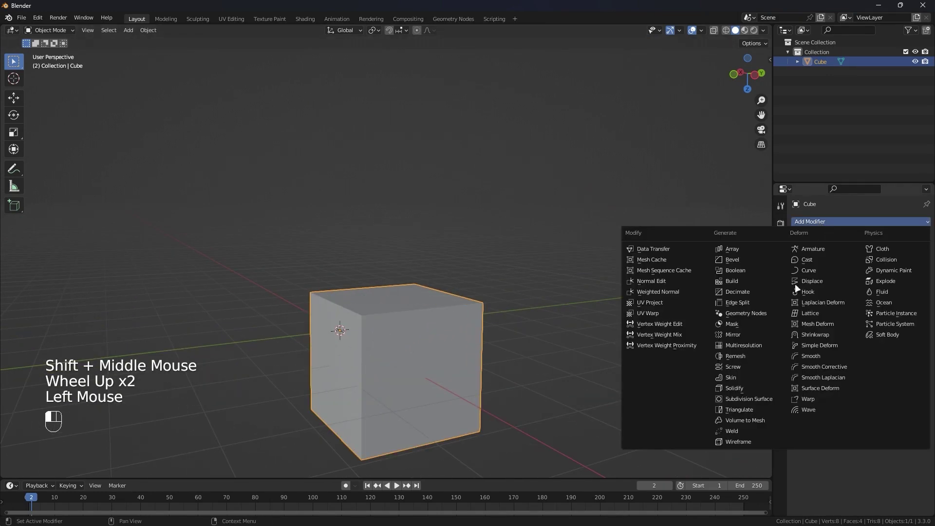
{"action": "left_click", "coordinate": [758, 387]}
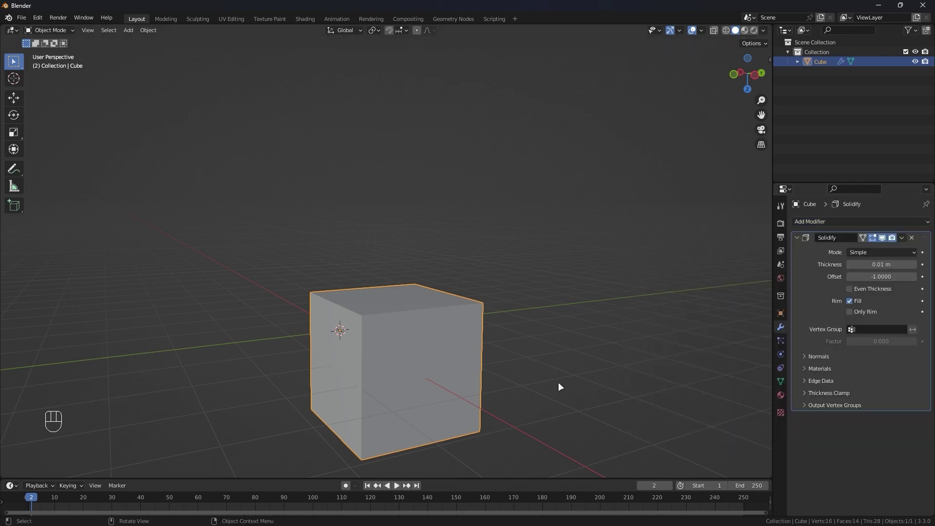
- Delete the solidified cube from the scene
{"action": "scroll", "coordinate": [456, 366], "scroll_direction": "down", "scroll_amount": 1}
{"action": "scroll", "coordinate": [463, 345], "scroll_direction": "up", "scroll_amount": 1}
{"action": "middle_click_drag", "start_coordinate": [463, 346], "coordinate": [440, 287], "text": "shift"}
{"action": "middle_click_drag", "start_coordinate": [441, 287], "coordinate": [412, 302]}
{"action": "key", "text": "x"}
{"action": "left_click", "coordinate": [335, 238]}
- Add a plane mesh at the world origin and give it a Solidify modifier
{"action": "scroll", "coordinate": [335, 238], "scroll_direction": "down", "scroll_amount": 1}
{"action": "key", "text": "shift+a"}
{"action": "mouse_move", "coordinate": [417, 317]}
{"action": "left_click", "coordinate": [462, 318]}
{"action": "scroll", "coordinate": [462, 322], "scroll_direction": "up", "scroll_amount": 4}
{"action": "middle_click_drag", "start_coordinate": [468, 335], "coordinate": [474, 241], "text": "shift"}
{"action": "left_click", "coordinate": [822, 221]}
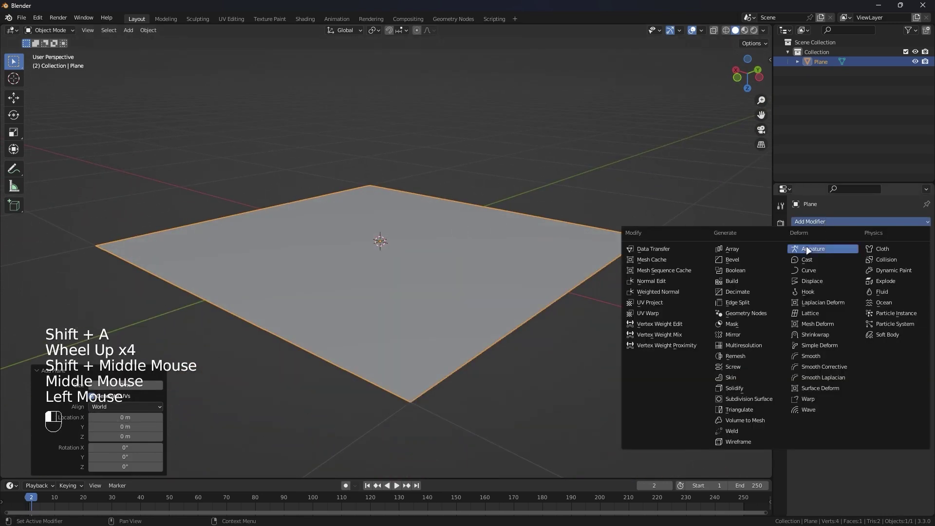
{"action": "left_click", "coordinate": [749, 385]}
- Set the plane's Solidify thickness to 0.17 m
{"action": "scroll", "coordinate": [518, 301], "scroll_direction": "down", "scroll_amount": 1}
{"action": "scroll", "coordinate": [394, 263], "scroll_direction": "up", "scroll_amount": 2}
{"action": "middle_click_drag", "start_coordinate": [518, 301], "coordinate": [456, 225]}
{"action": "scroll", "coordinate": [437, 226], "scroll_direction": "up", "scroll_amount": 1}
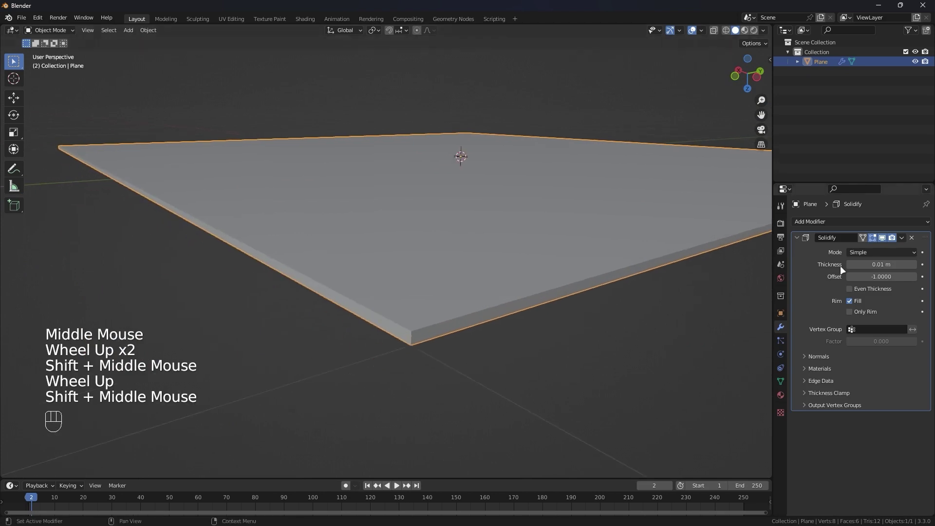
{"action": "mouse_move", "coordinate": [871, 264]}
{"action": "left_mouse_down"}
{"action": "mouse_move", "coordinate": [903, 264]}
{"action": "mouse_move", "coordinate": [871, 263]}
{"action": "mouse_move", "coordinate": [901, 276]}
{"action": "mouse_move", "coordinate": [876, 276]}
{"action": "mouse_move", "coordinate": [896, 276]}
{"action": "mouse_move", "coordinate": [881, 276]}
{"action": "mouse_move", "coordinate": [884, 264]}
{"action": "left_mouse_up"}
{"action": "scroll", "coordinate": [438, 274], "scroll_direction": "down", "scroll_amount": 2}
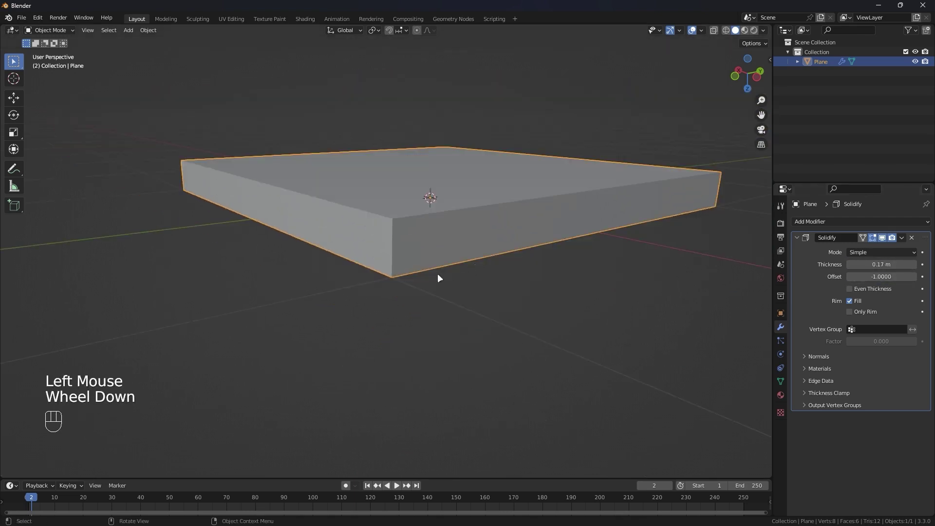
- Try out the Solidify offset on the plane in the front orthographic view and return it to -1.0000
{"action": "key", "text": "KP_1"}
{"action": "middle_click_drag", "start_coordinate": [217, 350], "coordinate": [443, 258], "text": "shift"}
{"action": "scroll", "coordinate": [424, 277], "scroll_direction": "up", "scroll_amount": 2}
{"action": "scroll", "coordinate": [443, 257], "scroll_direction": "up", "scroll_amount": 3}
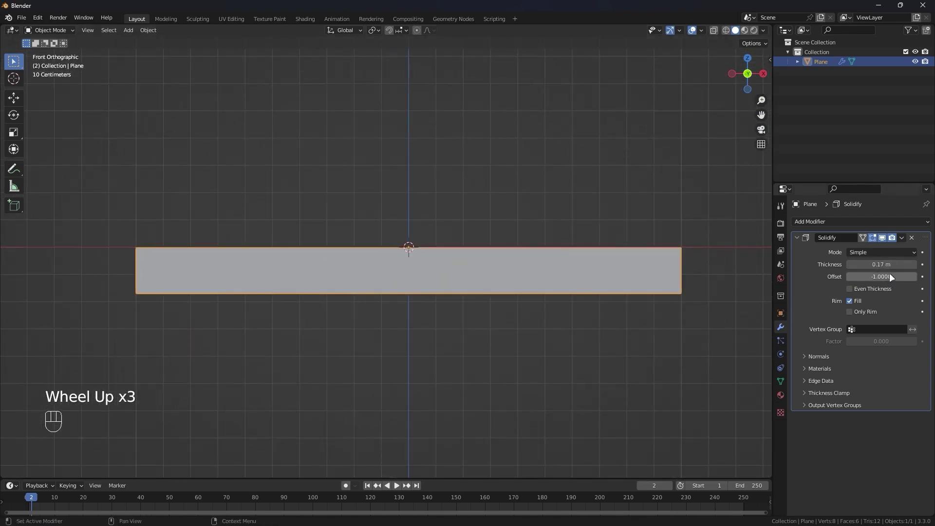
{"action": "mouse_move", "coordinate": [871, 276]}
{"action": "left_mouse_down"}
{"action": "mouse_move", "coordinate": [891, 276]}
{"action": "mouse_move", "coordinate": [871, 276]}
{"action": "left_mouse_up"}
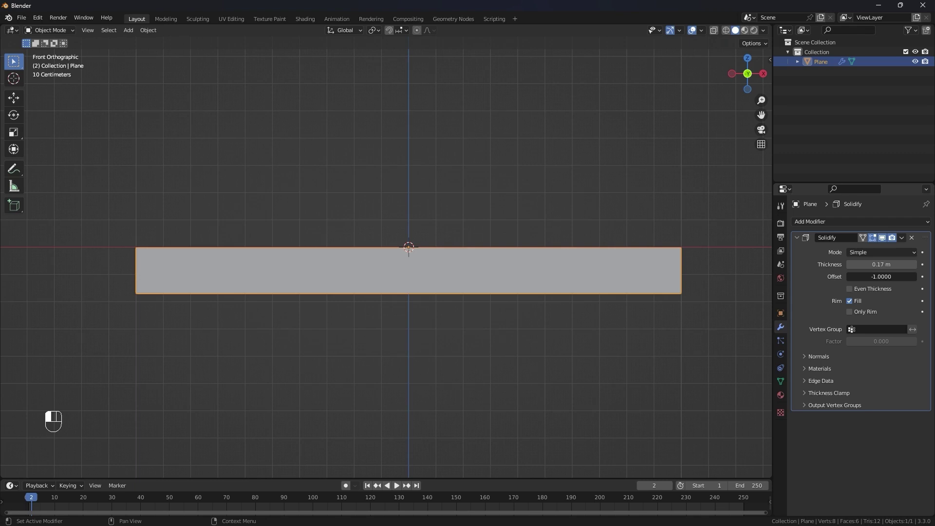
{"action": "left_click_drag", "start_coordinate": [871, 276], "coordinate": [798, 281]}
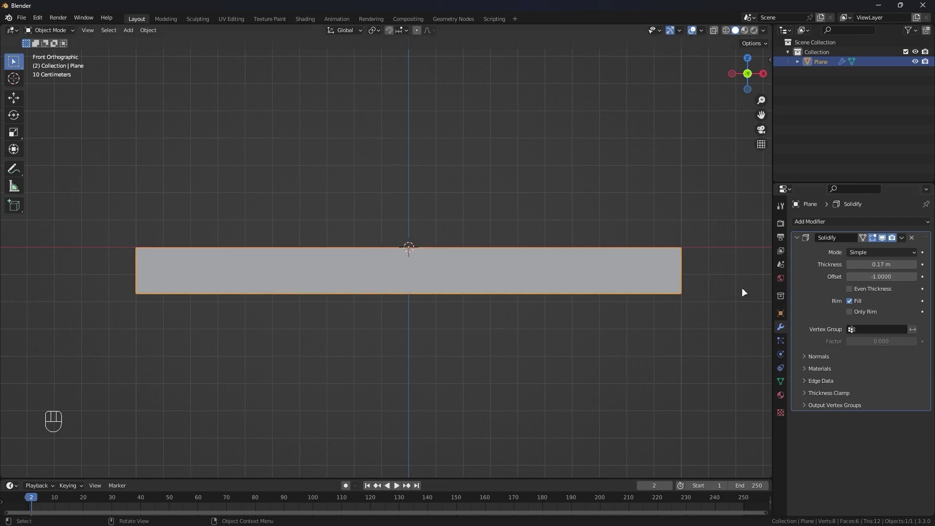
- Enable Even Thickness and Only Rim in the plane's Solidify modifier and view the slab in perspective
{"action": "left_click", "coordinate": [850, 288]}
{"action": "scroll", "coordinate": [489, 288], "scroll_direction": "up", "scroll_amount": 1}
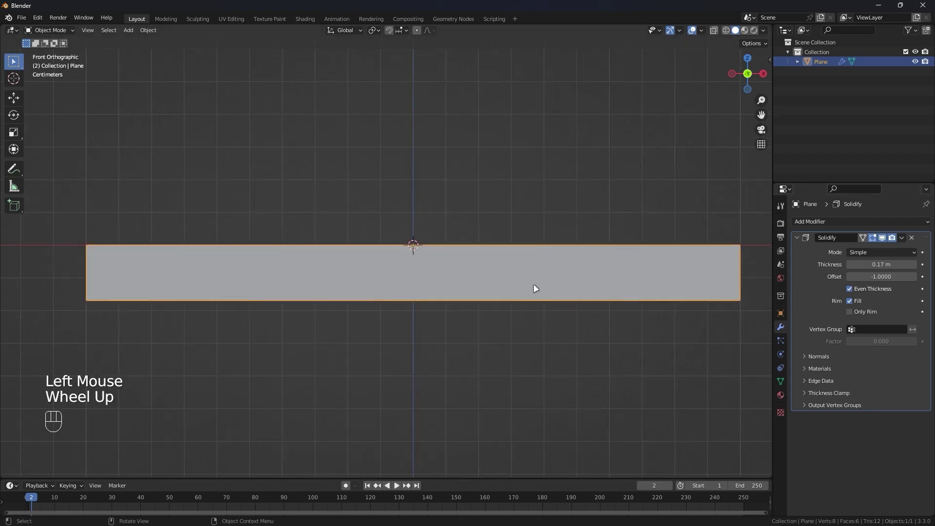
{"action": "scroll", "coordinate": [534, 287], "scroll_direction": "down", "scroll_amount": 1}
{"action": "left_click", "coordinate": [850, 312]}
{"action": "scroll", "coordinate": [523, 285], "scroll_direction": "down", "scroll_amount": 2}
{"action": "middle_click_drag", "start_coordinate": [528, 283], "coordinate": [415, 282]}
{"action": "scroll", "coordinate": [509, 285], "scroll_direction": "down", "scroll_amount": 2}
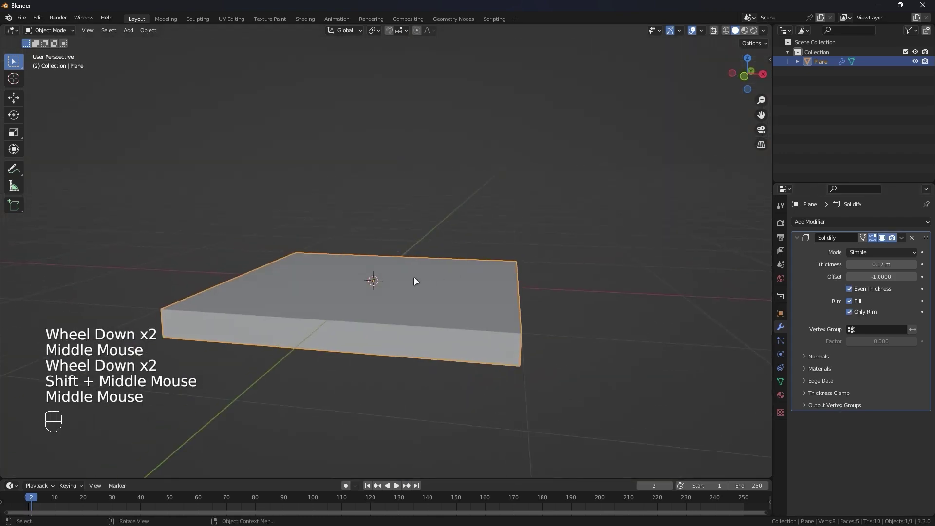
- Turn the Solidify rim's Fill option off, view the slab's sides, and turn Fill back on
{"action": "left_click", "coordinate": [849, 301]}
{"action": "middle_click_drag", "start_coordinate": [467, 295], "coordinate": [445, 226], "text": "alt"}
{"action": "left_click", "coordinate": [850, 301]}
{"action": "scroll", "coordinate": [444, 292], "scroll_direction": "up", "scroll_amount": 2}
- Switch Only Rim off and on again while comparing the slab's underside
{"action": "left_click", "coordinate": [856, 314]}
{"action": "scroll", "coordinate": [475, 200], "scroll_direction": "up", "scroll_amount": 1}
{"action": "scroll", "coordinate": [446, 226], "scroll_direction": "down", "scroll_amount": 2}
{"action": "scroll", "coordinate": [491, 263], "scroll_direction": "up", "scroll_amount": 1}
{"action": "middle_click_drag", "start_coordinate": [491, 263], "coordinate": [823, 303]}
{"action": "left_click", "coordinate": [851, 311]}
{"action": "middle_click_drag", "start_coordinate": [439, 263], "coordinate": [457, 238]}
{"action": "scroll", "coordinate": [442, 202], "scroll_direction": "up", "scroll_amount": 2}
{"action": "scroll", "coordinate": [443, 240], "scroll_direction": "down", "scroll_amount": 2}
{"action": "scroll", "coordinate": [447, 257], "scroll_direction": "up", "scroll_amount": 1}
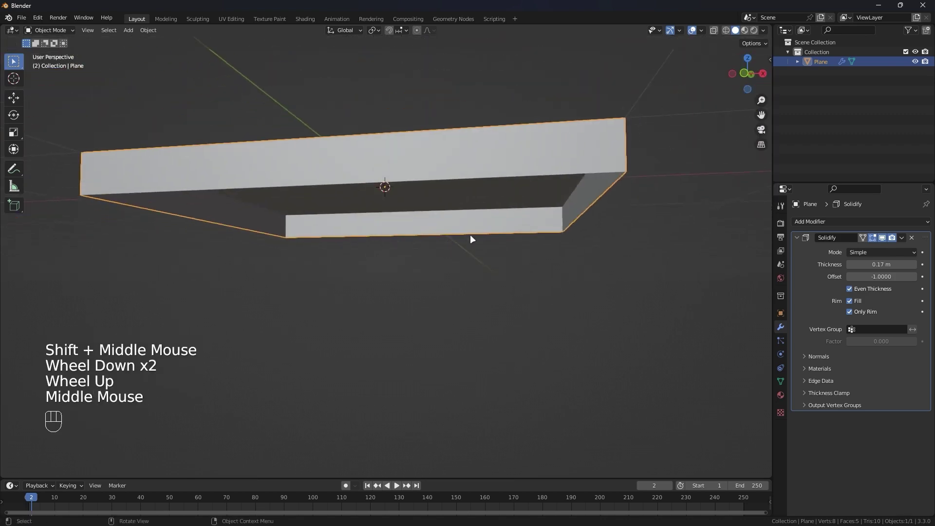
- Disable Only Rim in the Solidify modifier and view the slab from above
{"action": "left_click", "coordinate": [850, 312]}
{"action": "middle_click_drag", "start_coordinate": [395, 235], "coordinate": [355, 235], "text": "shift"}
{"action": "middle_click_drag", "start_coordinate": [416, 221], "coordinate": [450, 250], "text": "alt"}
{"action": "scroll", "coordinate": [469, 266], "scroll_direction": "up", "scroll_amount": 2}
{"action": "scroll", "coordinate": [469, 266], "scroll_direction": "down", "scroll_amount": 2}
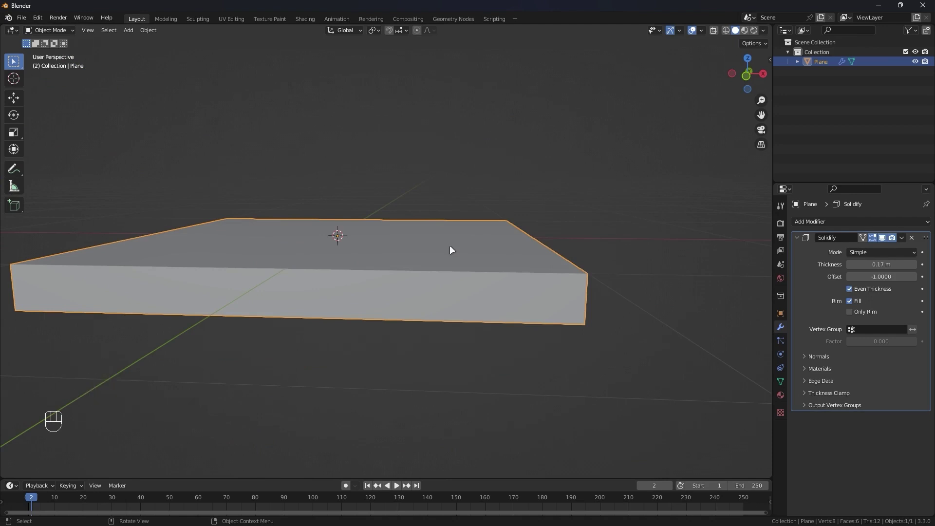
- Look through the Solidify modifier's Vertex Group, Normals, Materials, Edge Data and Thickness Clamp options, and leave Output Vertex Groups expanded
{"action": "left_click", "coordinate": [876, 329]}
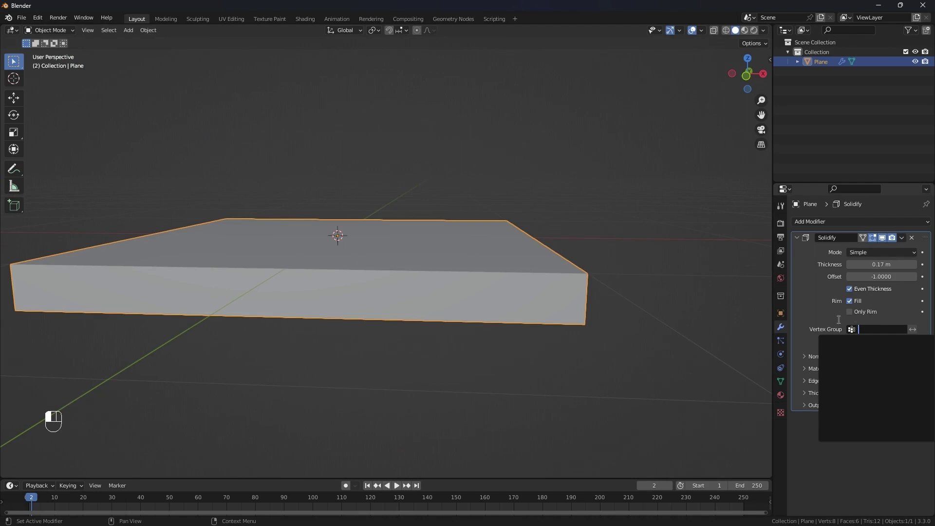
{"action": "left_click", "coordinate": [821, 334]}
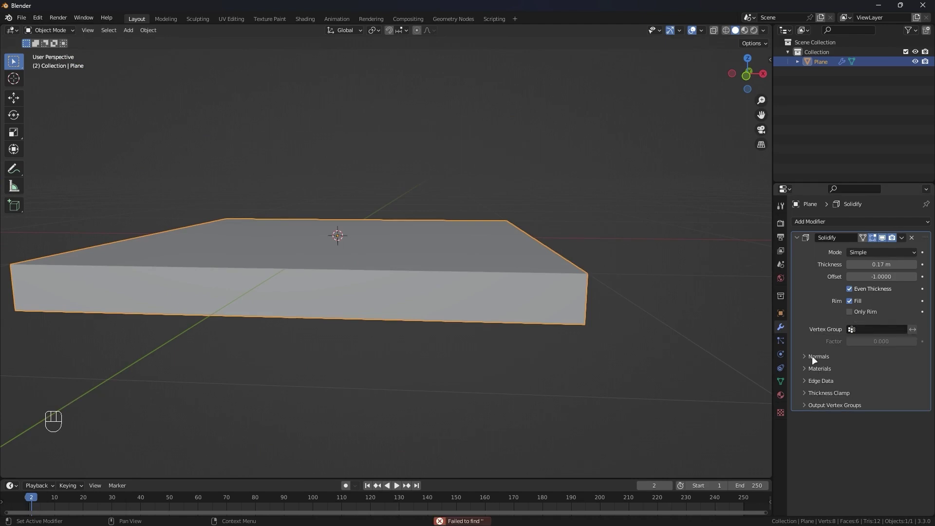
{"action": "left_click", "coordinate": [811, 356]}
{"action": "left_click", "coordinate": [811, 356]}
{"action": "left_click", "coordinate": [809, 368]}
{"action": "left_click", "coordinate": [809, 368]}
{"action": "left_click", "coordinate": [808, 380]}
{"action": "left_click", "coordinate": [808, 379]}
{"action": "left_click", "coordinate": [813, 392]}
{"action": "left_click", "coordinate": [813, 393]}
{"action": "left_click", "coordinate": [814, 404]}
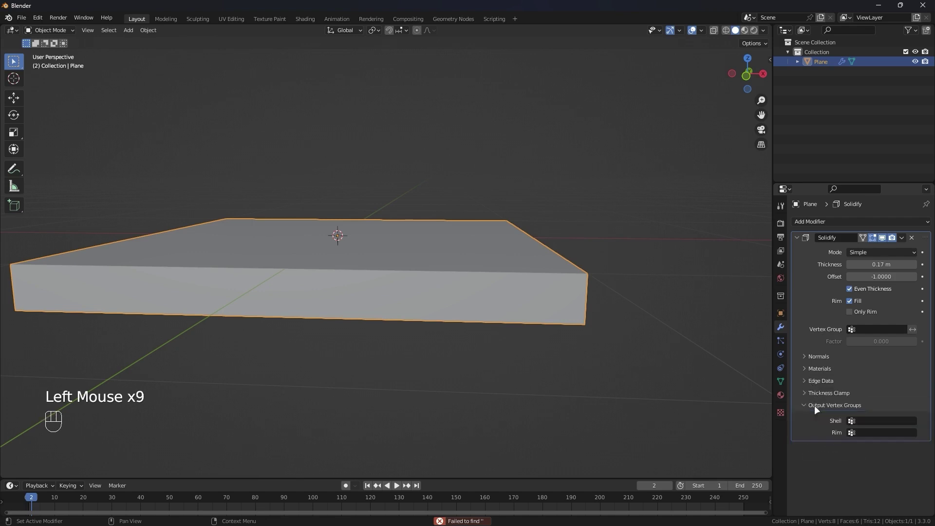
{"action": "scroll", "coordinate": [497, 312], "scroll_direction": "up", "scroll_amount": 1}
{"action": "scroll", "coordinate": [503, 272], "scroll_direction": "down", "scroll_amount": 1}
{"action": "mouse_move", "coordinate": [503, 272]}
{"action": "middle_mouse_down", "text": "alt"}
{"action": "mouse_move", "coordinate": [567, 284]}
{"action": "mouse_move", "coordinate": [512, 270]}
{"action": "middle_mouse_up", "text": "alt"}
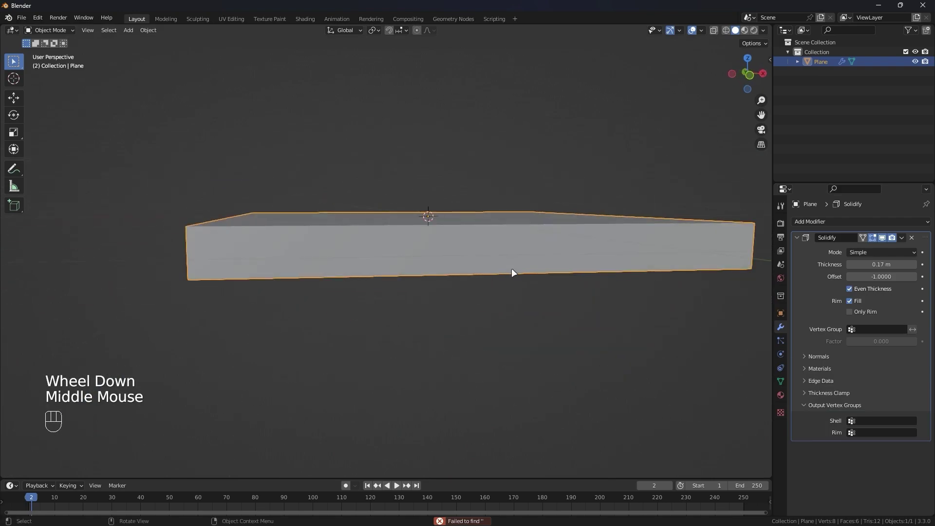